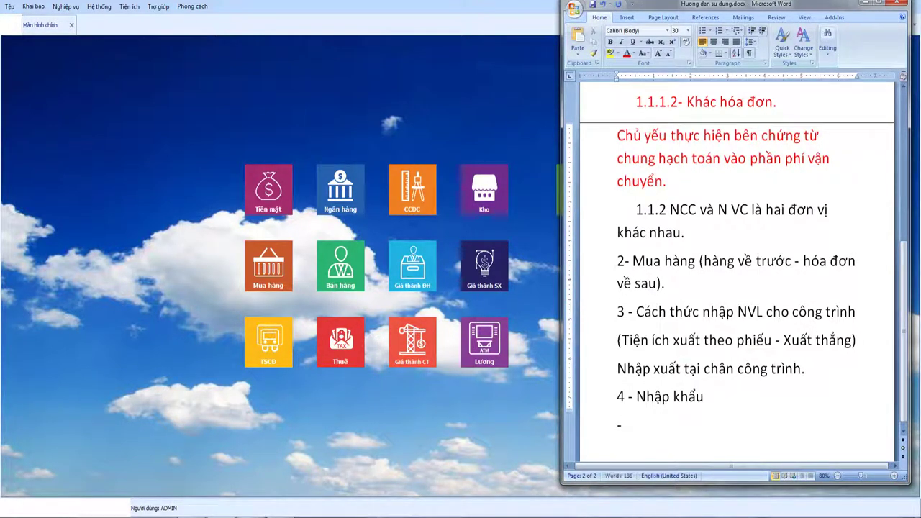
- Complete the dash line below "4 - Nhập khẩu" in the Word document as "- Trong hóa đơn nhập khẩu:"
scroll(691, 285, down, 1)
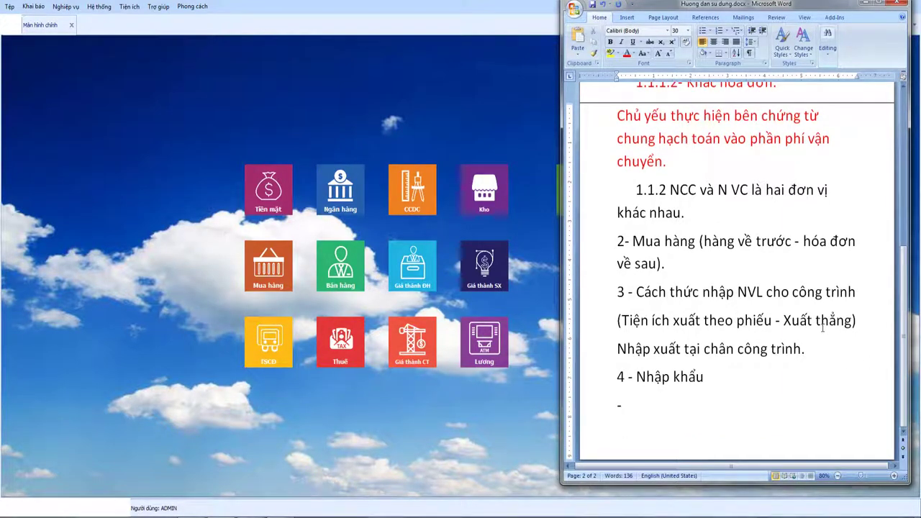
text(Tron)
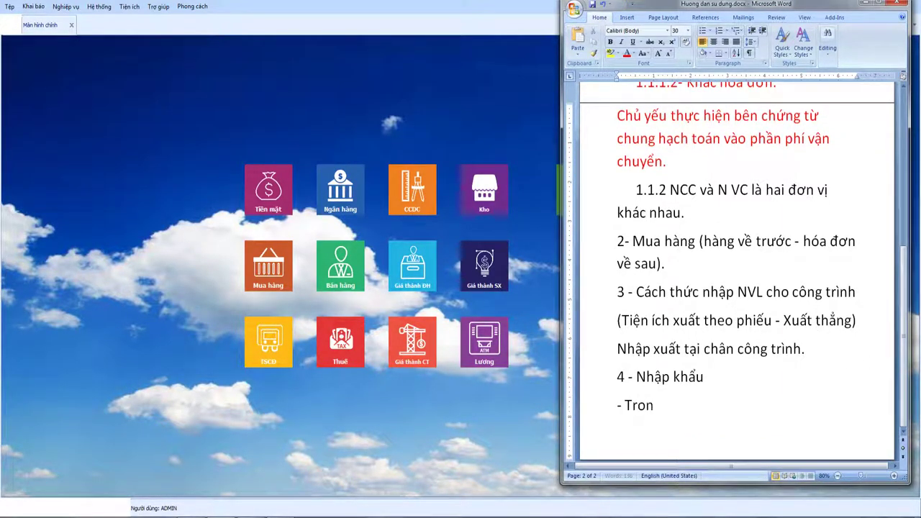
text(g hoa đơn)
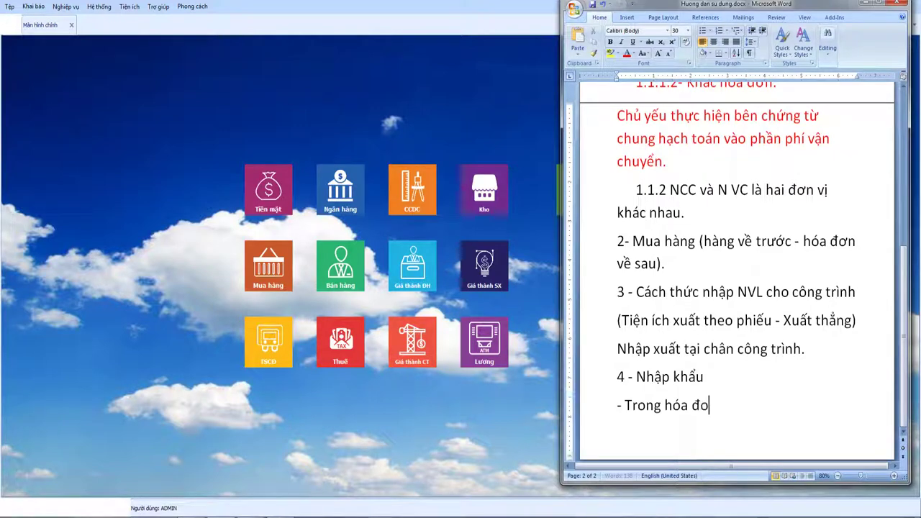
text( nhập)
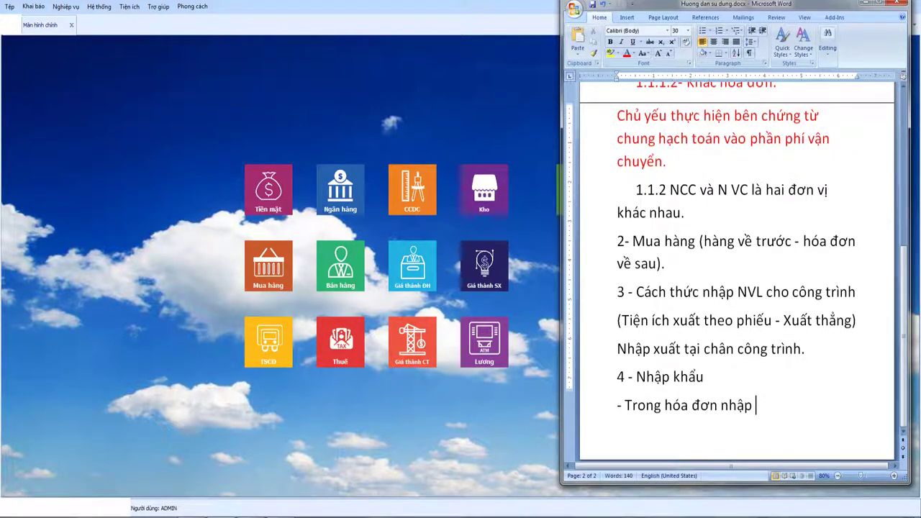
text( khâu)
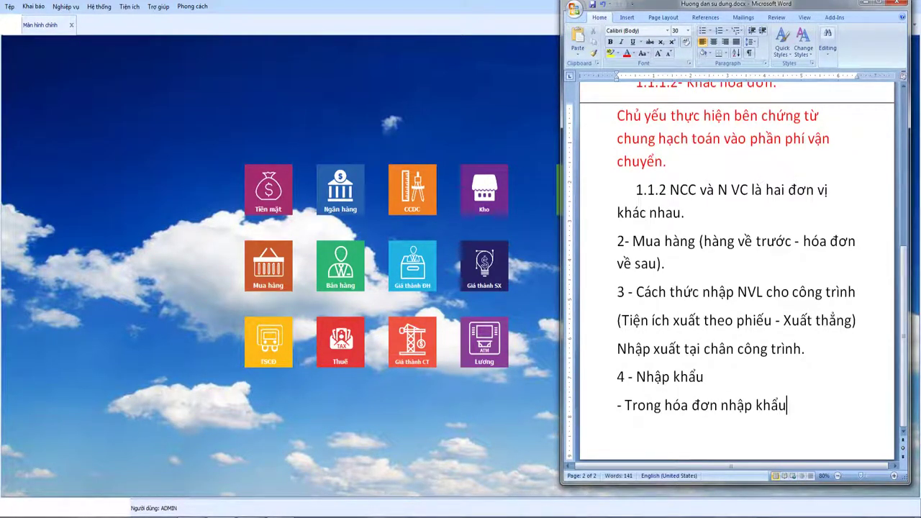
text(:)
- Add the lines "Thuế nhập" and "Thuế GTGT" below "Trong hóa đơn nhập khẩu:"
key(Return)
text(Thue)
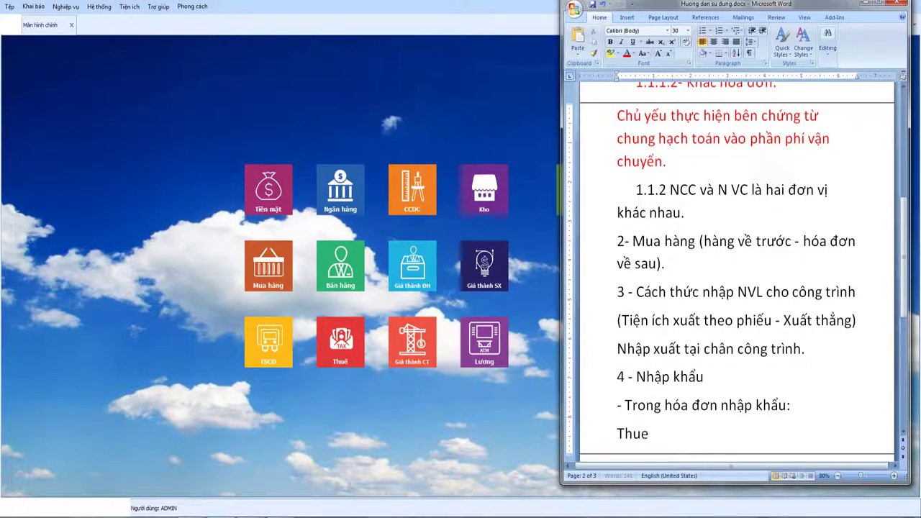
key(BackSpace)
text(ế nhập)
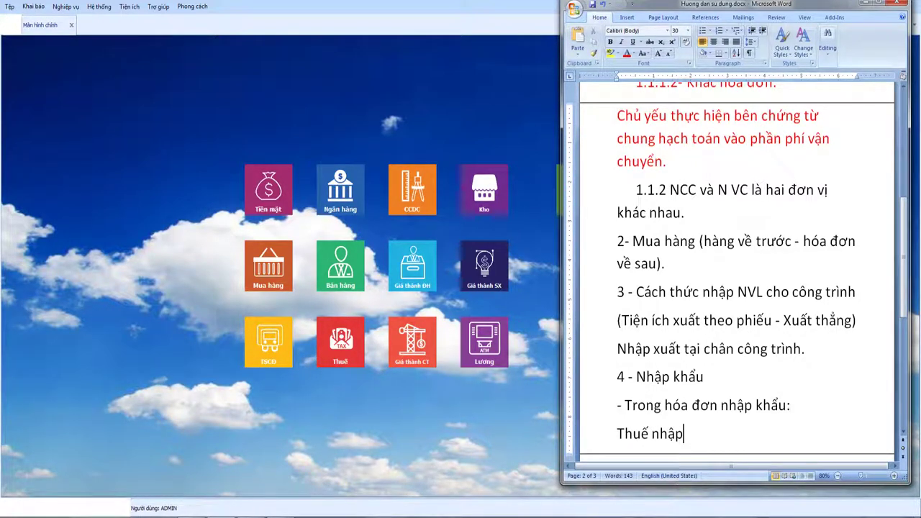
key(Return)
text(Thuê)
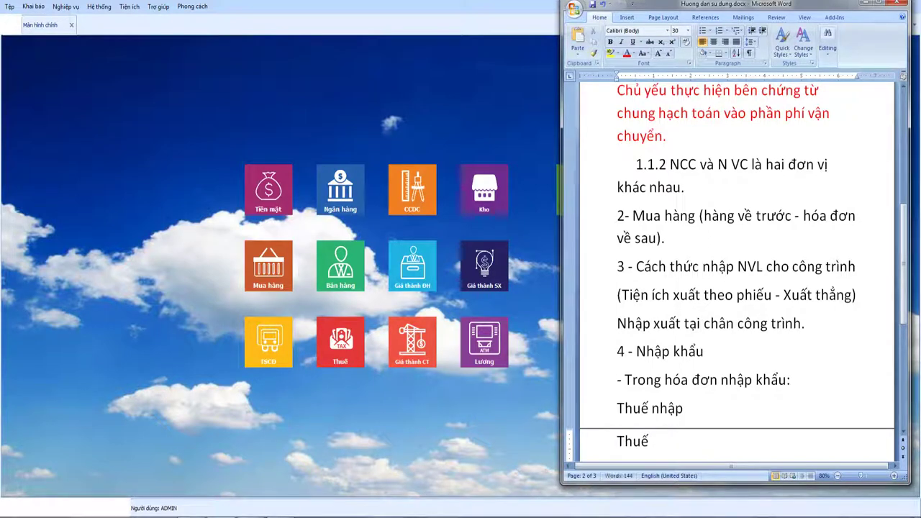
text( GTGT)
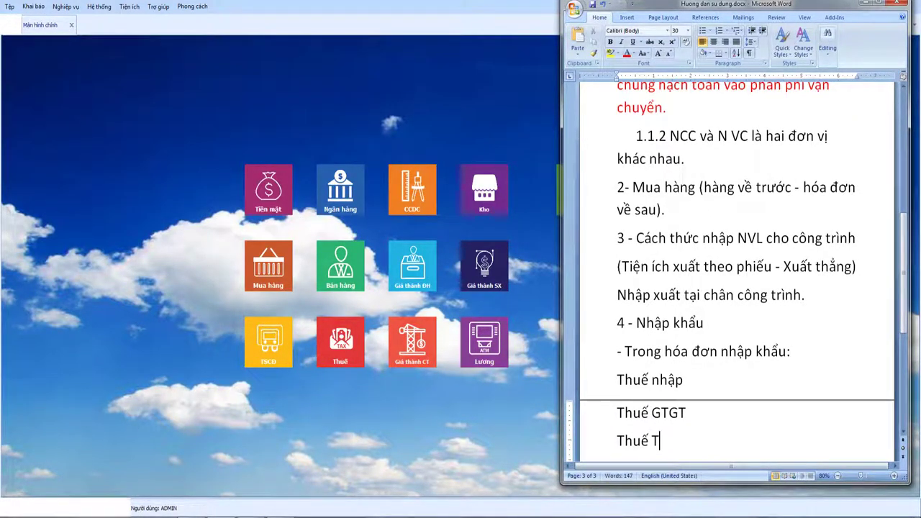
- Extend the tax list with the lines "Thuế TTĐB" and "Thuế môi trường"
text(TDDB)
key(Return)
text(Phi)
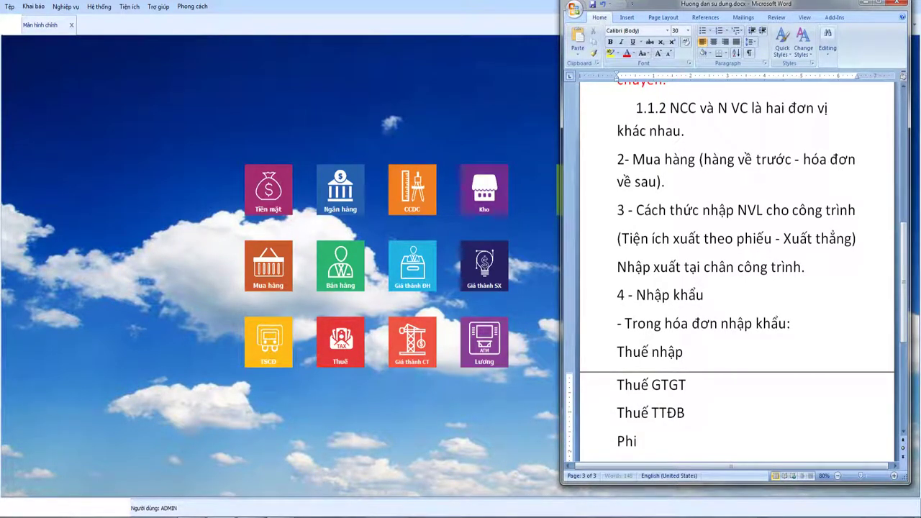
key(BackSpace)
key(BackSpace)
text(Thui)
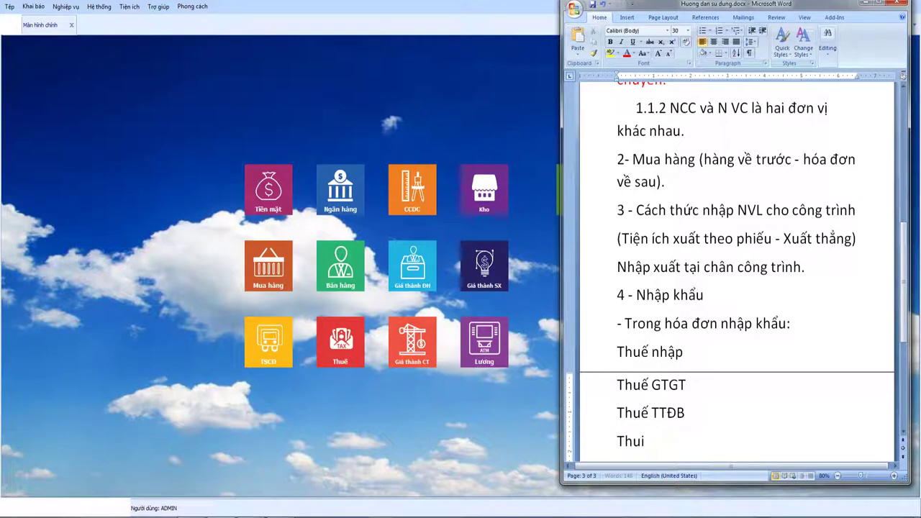
text(es mo)
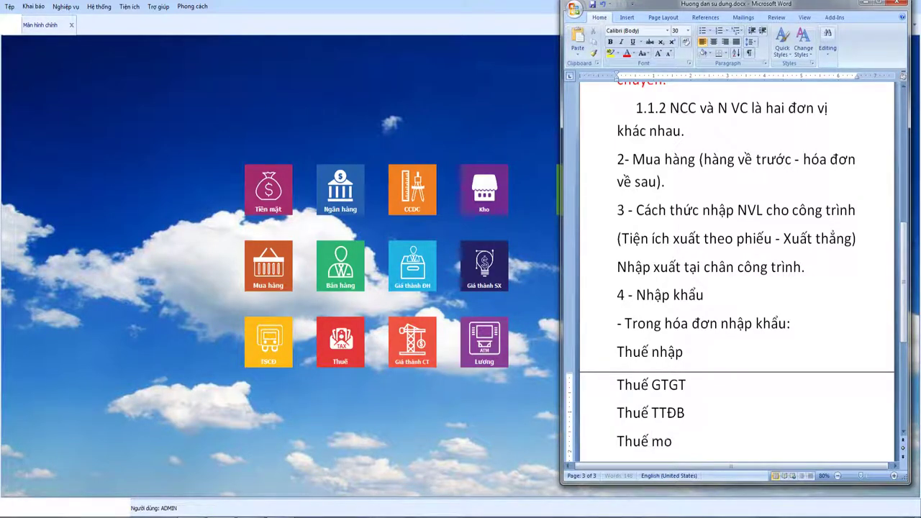
text(oi truowng)
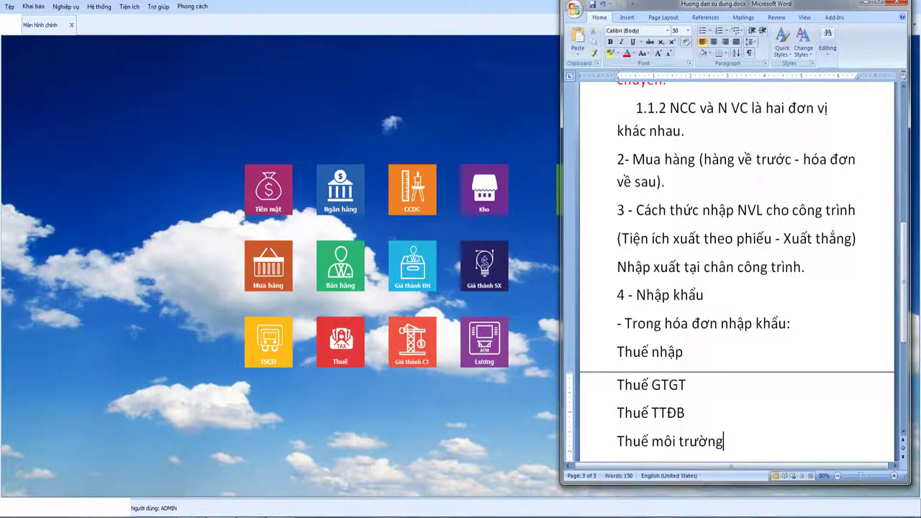
scroll(754, 375, down, 3)
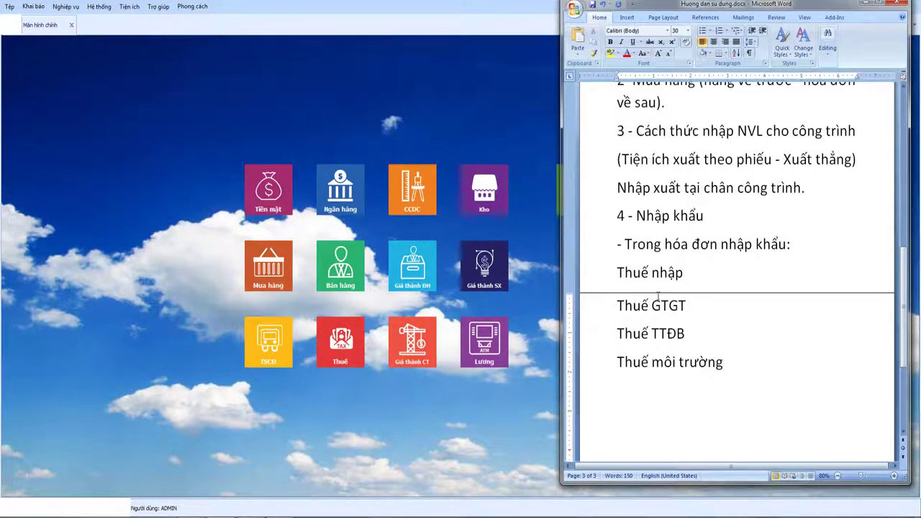
- Switch to the accounting program, open the Mua hàng voucher list and add a new purchase voucher
click(165, 265)
click(269, 266)
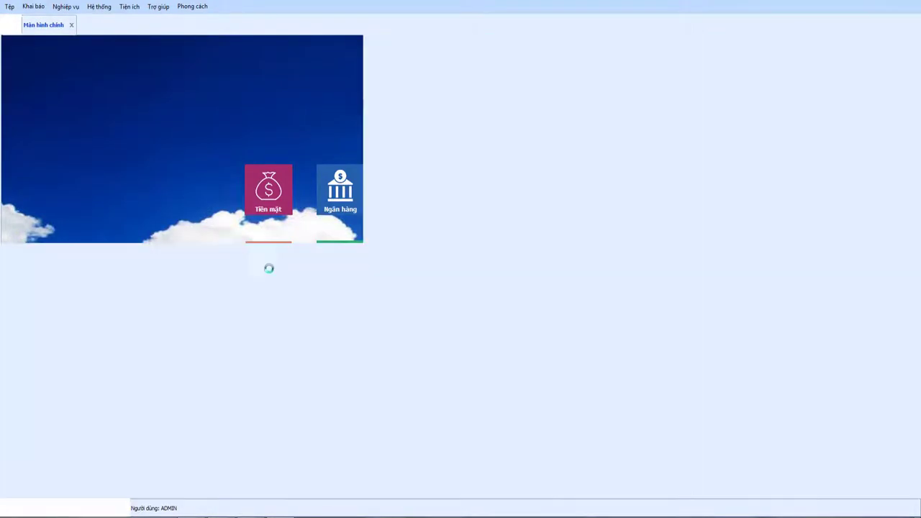
click(318, 189)
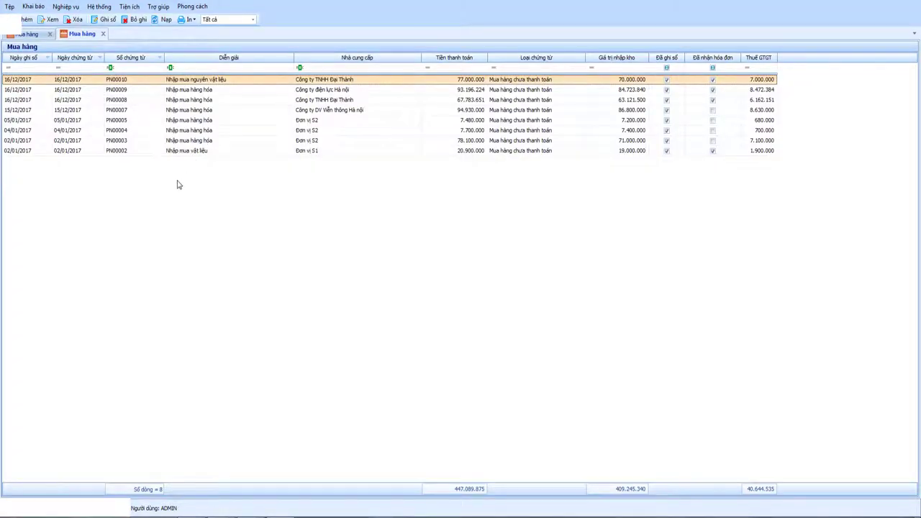
right_click(178, 182)
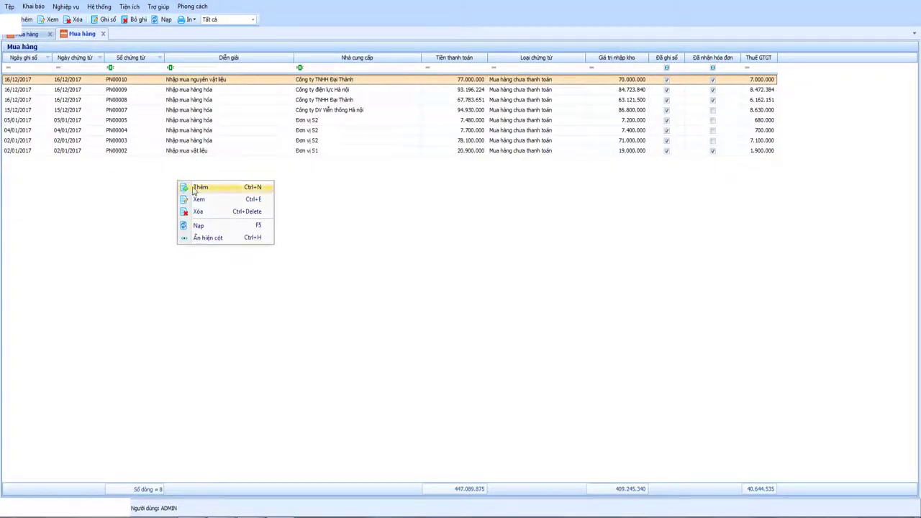
click(329, 202)
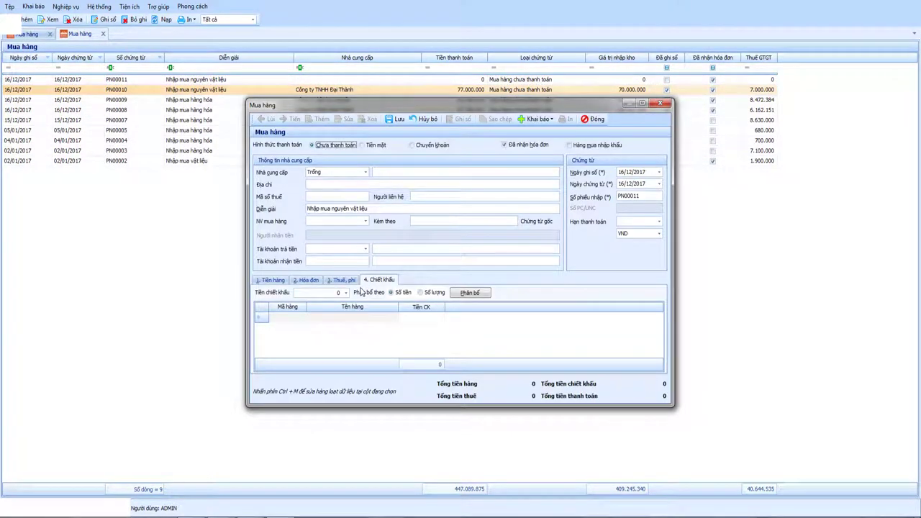
- Mark the new purchase voucher as imported goods (Hàng mua nhập khẩu)
drag(449, 101, 414, 109)
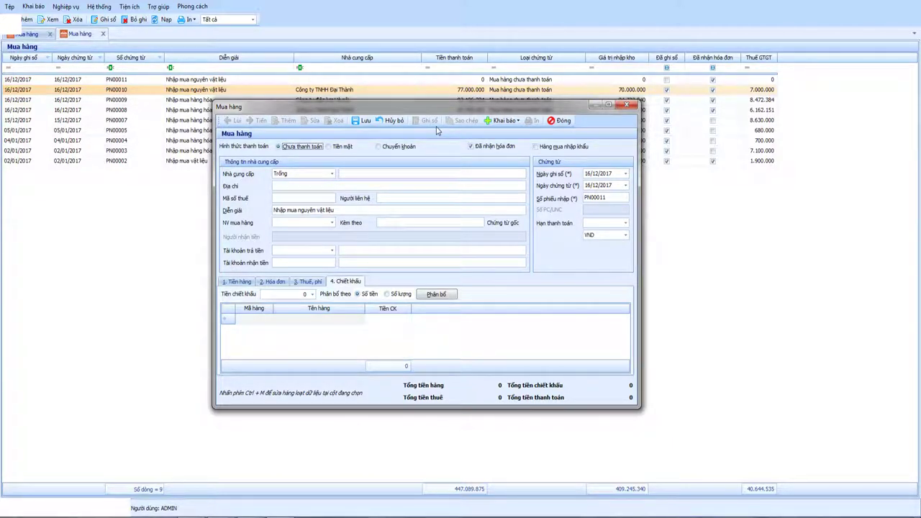
click(238, 282)
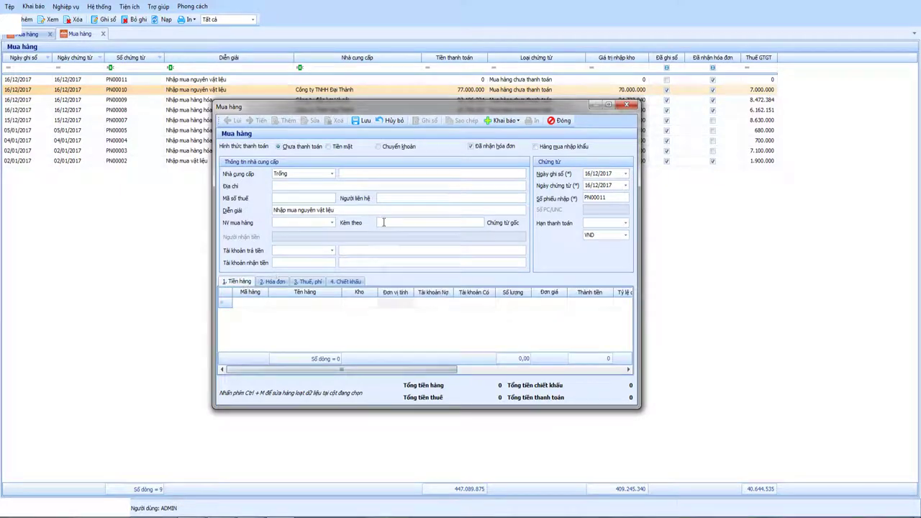
drag(419, 115, 401, 119)
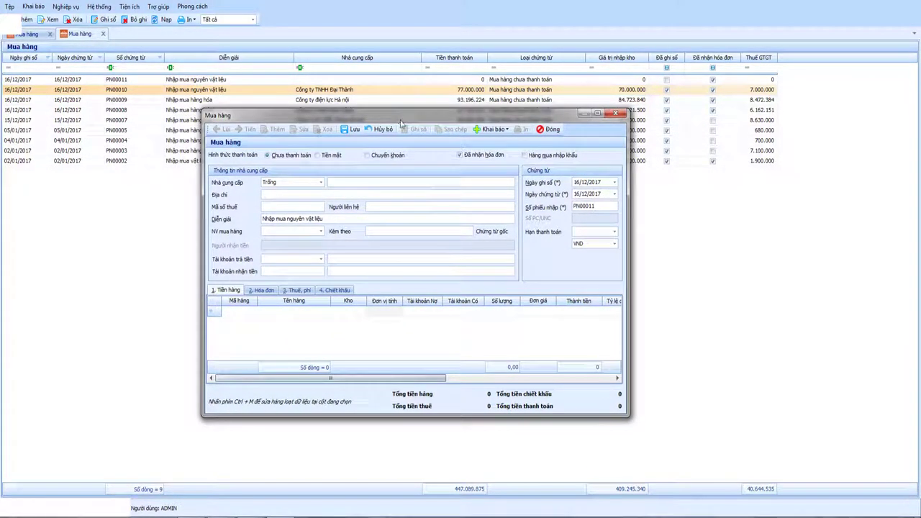
click(526, 157)
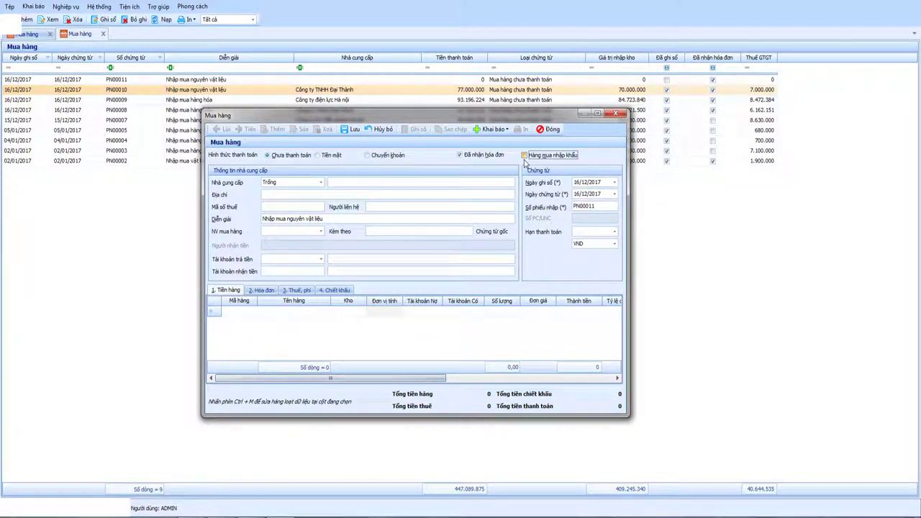
click(524, 156)
- Review the voucher's invoice and import tax columns, and enable special consumption tax (Có thuế tiêu thụ đặc biệt) in its Thuế, phí details
click(264, 290)
mouse_move(323, 377)
mouse_down()
mouse_move(516, 370)
mouse_move(328, 374)
mouse_up()
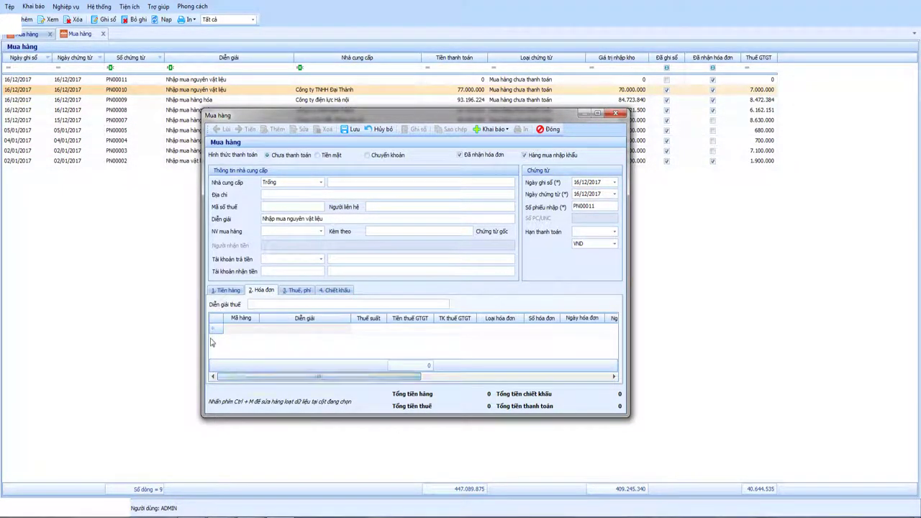
click(296, 290)
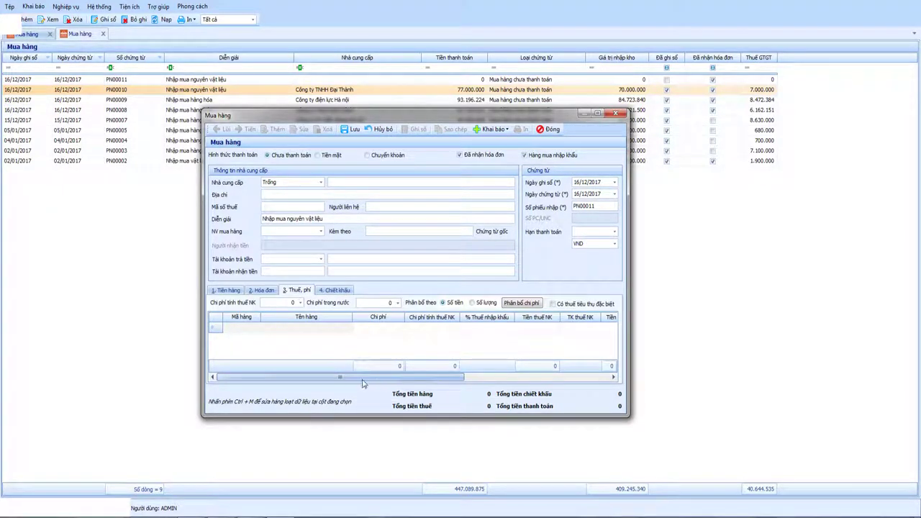
drag(350, 377, 436, 381)
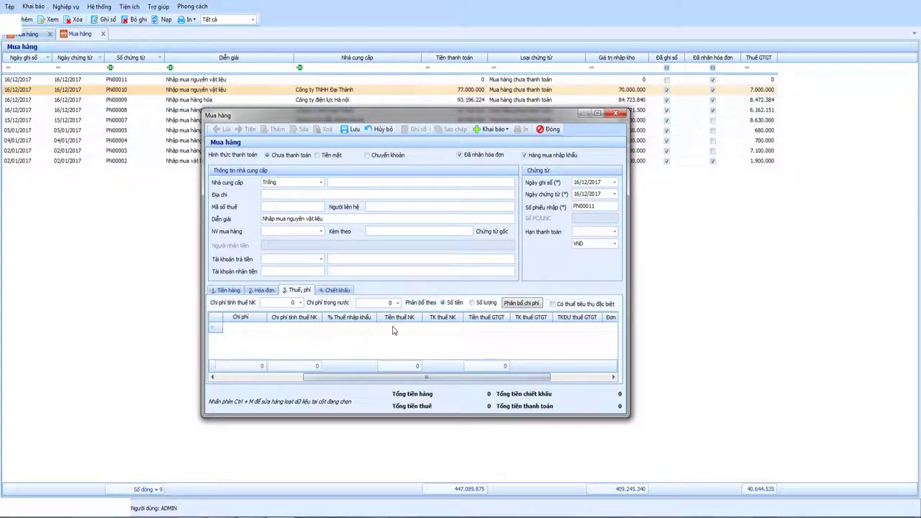
drag(445, 384, 504, 379)
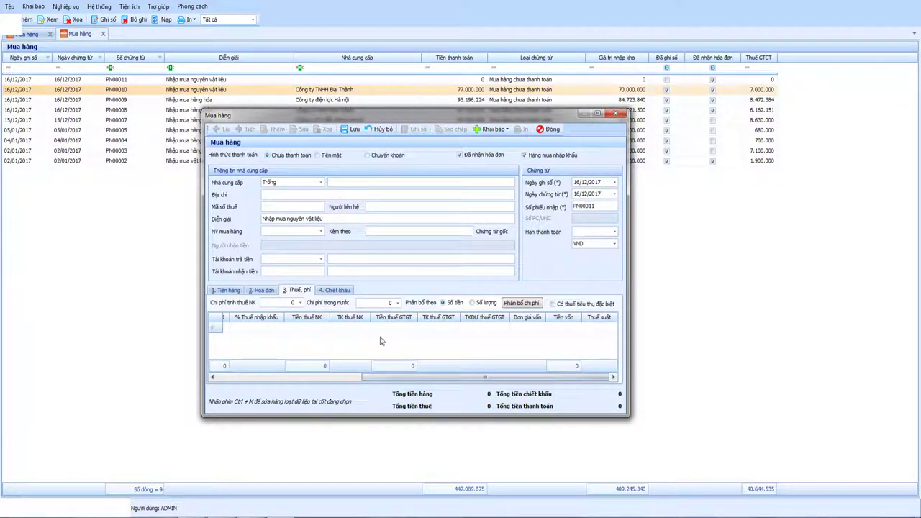
click(553, 305)
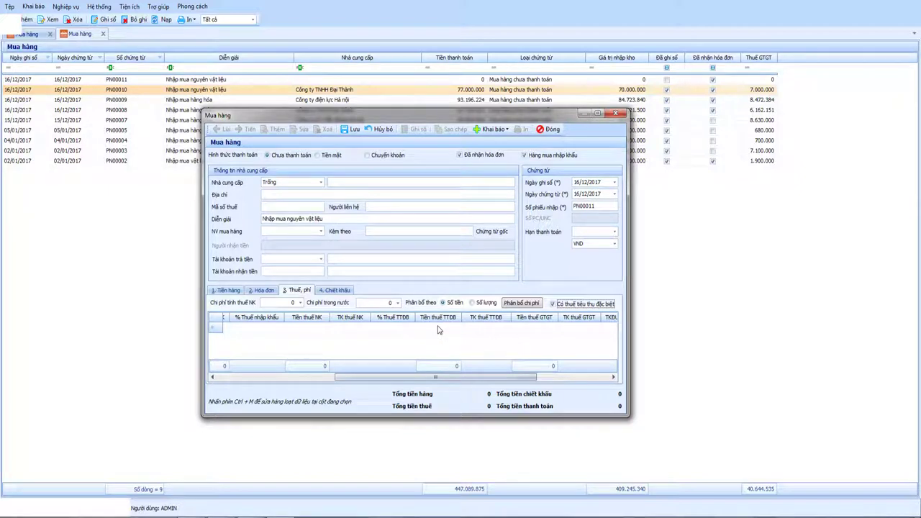
drag(440, 377, 524, 379)
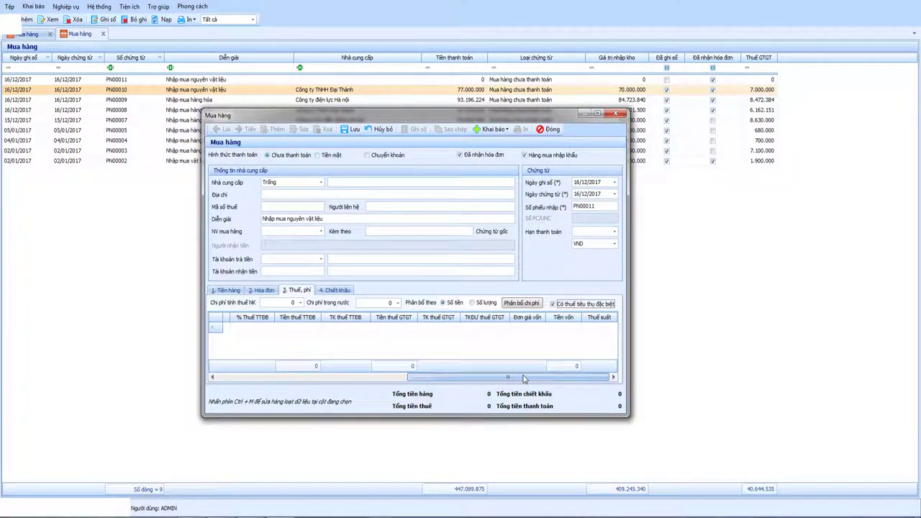
- Show the columns % Thuế môi trường, Tiền thuế MT, Thuế MT quy đổi and TK thuế MT in the Thuế, phí grid
right_click(438, 347)
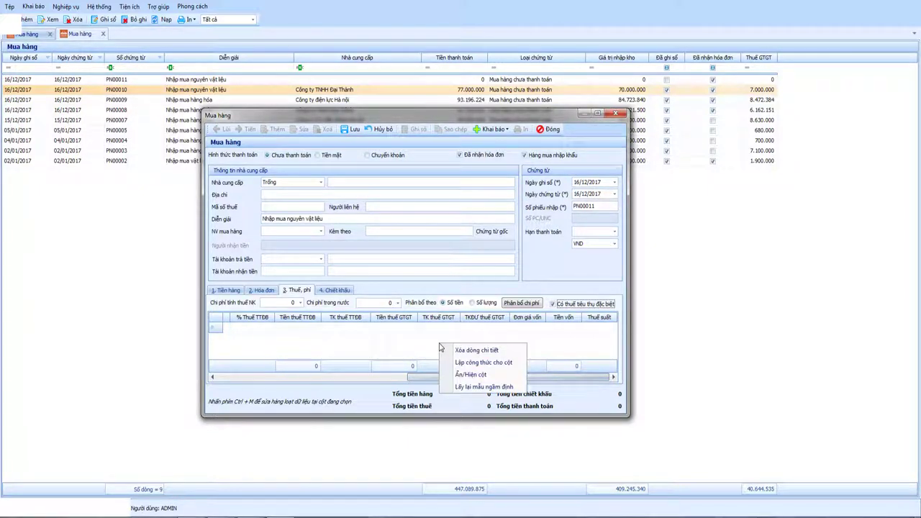
click(457, 375)
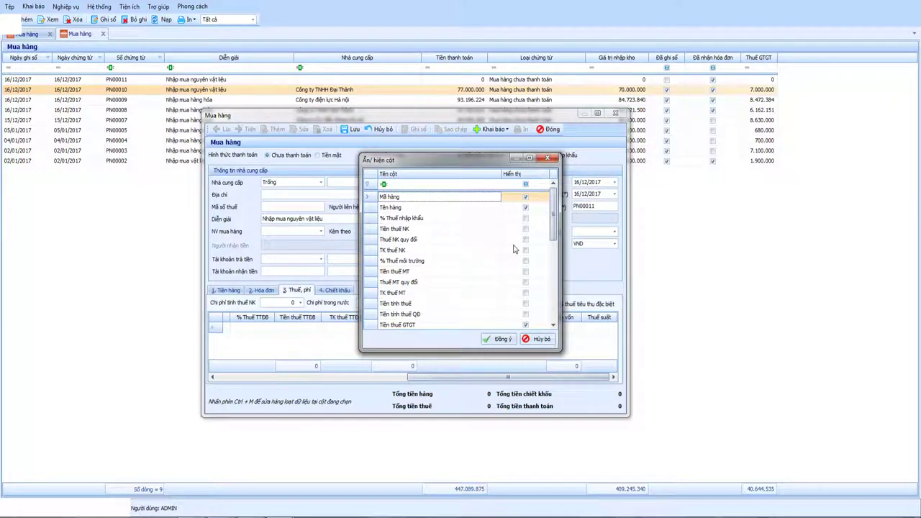
click(400, 262)
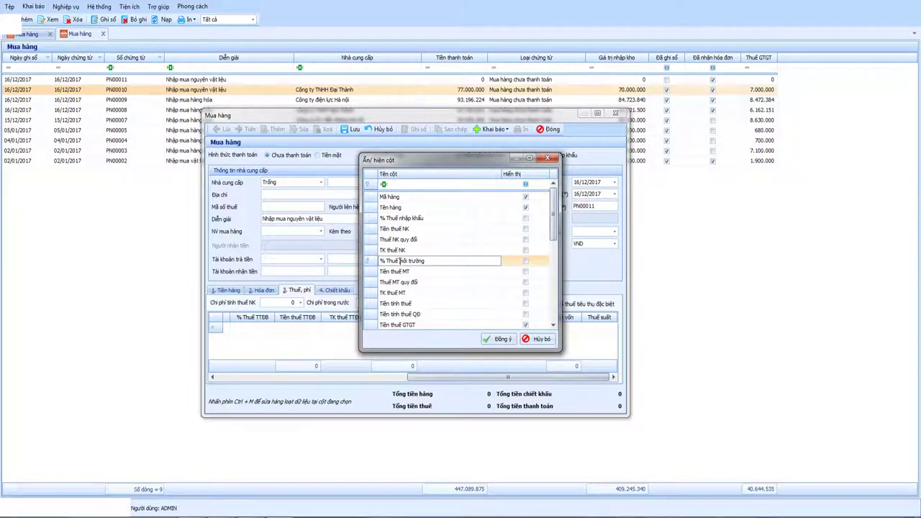
click(525, 262)
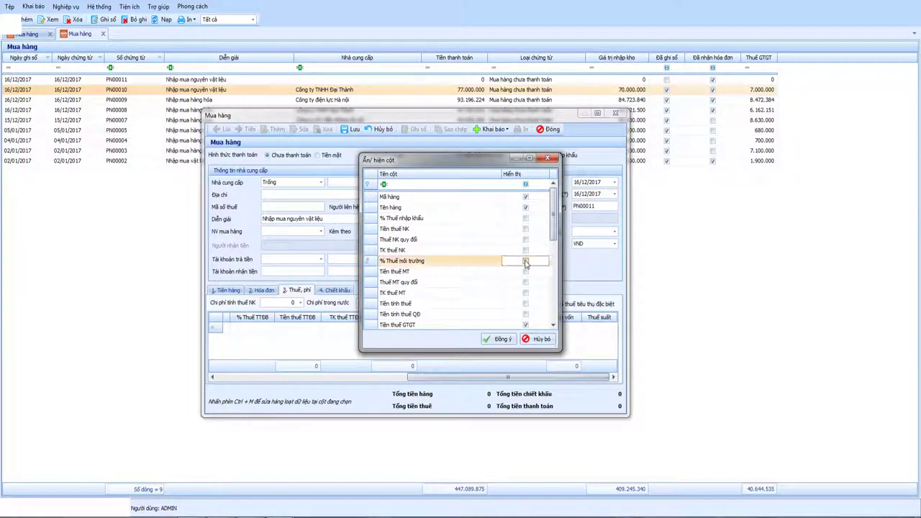
click(439, 272)
click(525, 272)
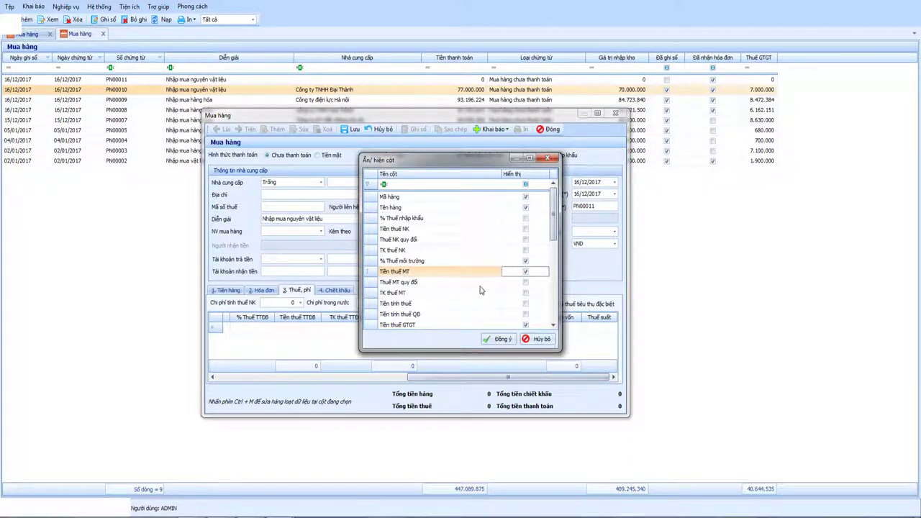
click(525, 283)
click(409, 293)
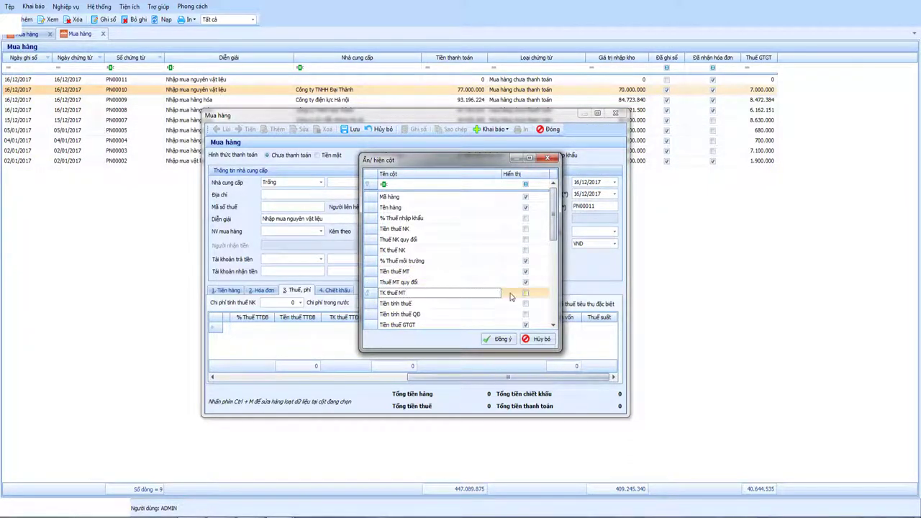
click(526, 294)
click(499, 339)
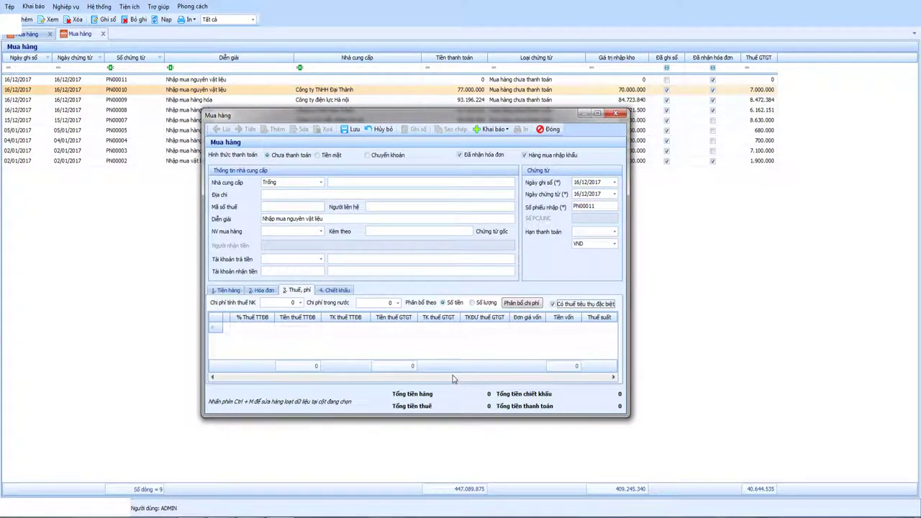
click(466, 329)
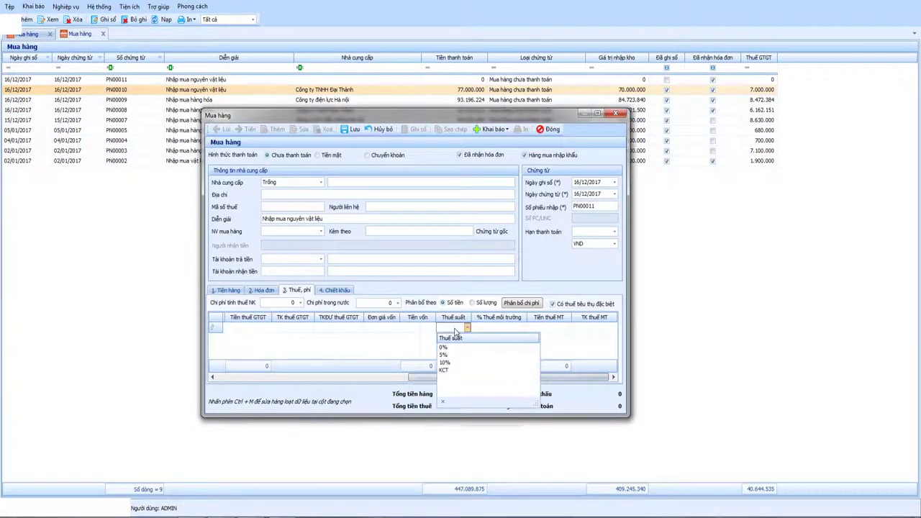
click(415, 338)
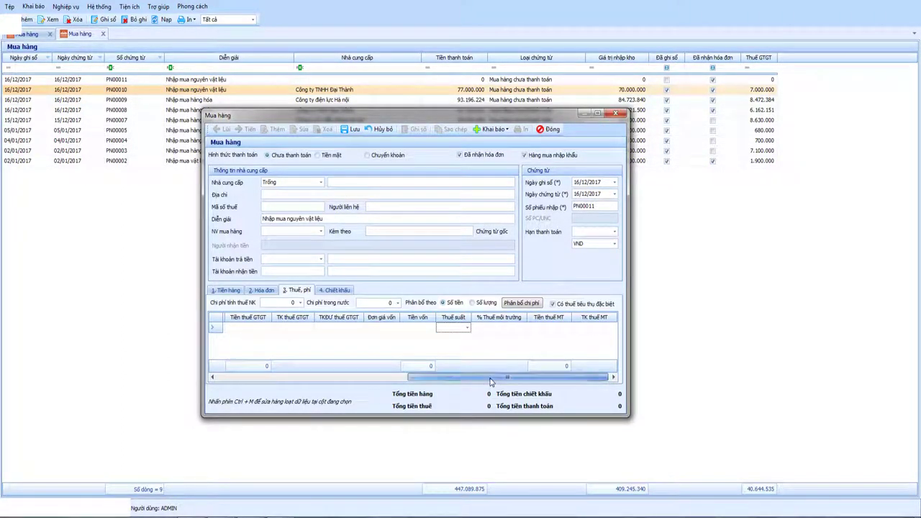
drag(494, 377, 277, 381)
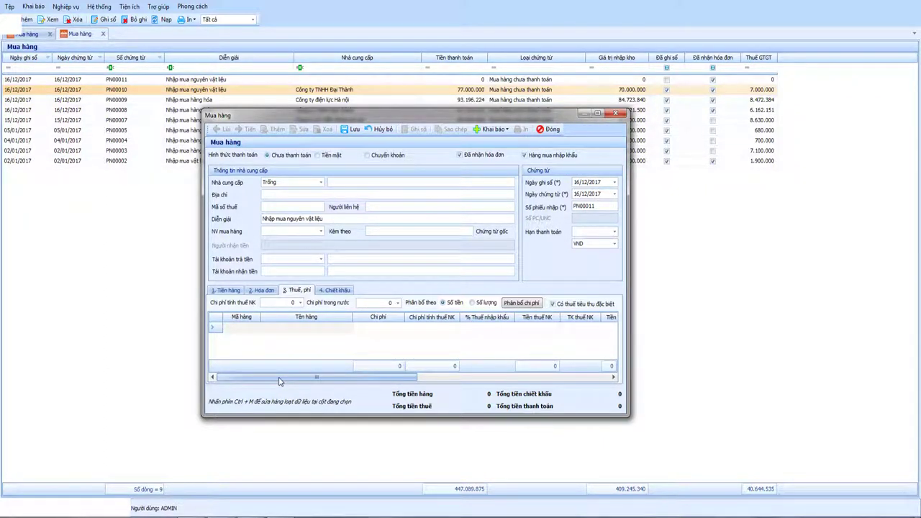
- Choose Công ty Hải nam as the supplier (Nhà cung cấp) of the imported-goods voucher
click(321, 183)
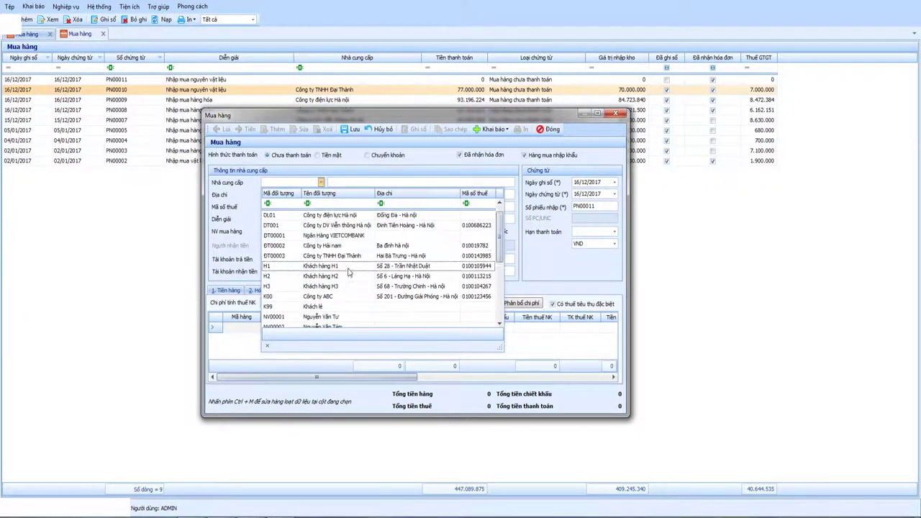
scroll(352, 251, up, 1)
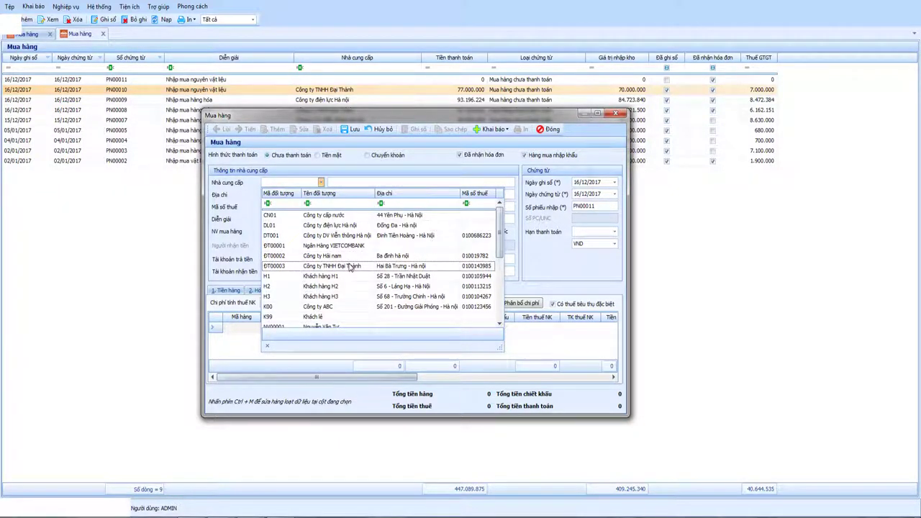
click(339, 260)
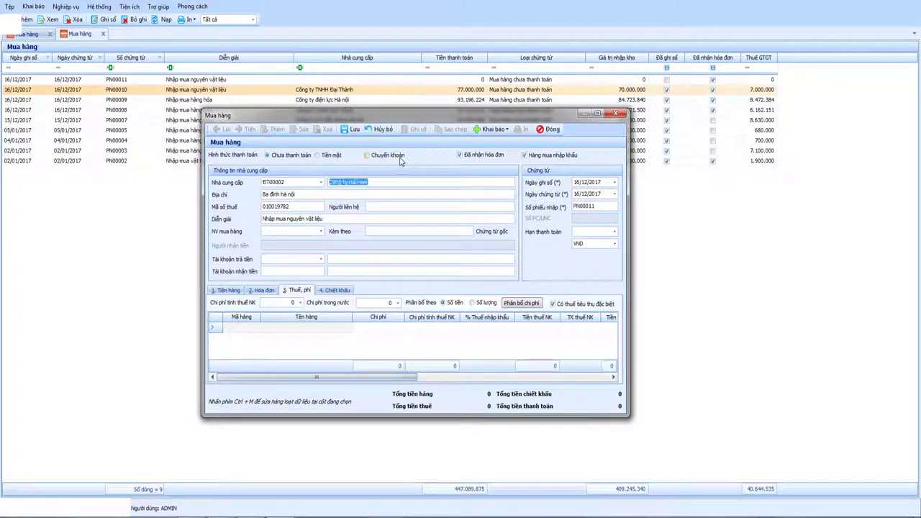
key(Tab)
key(Tab)
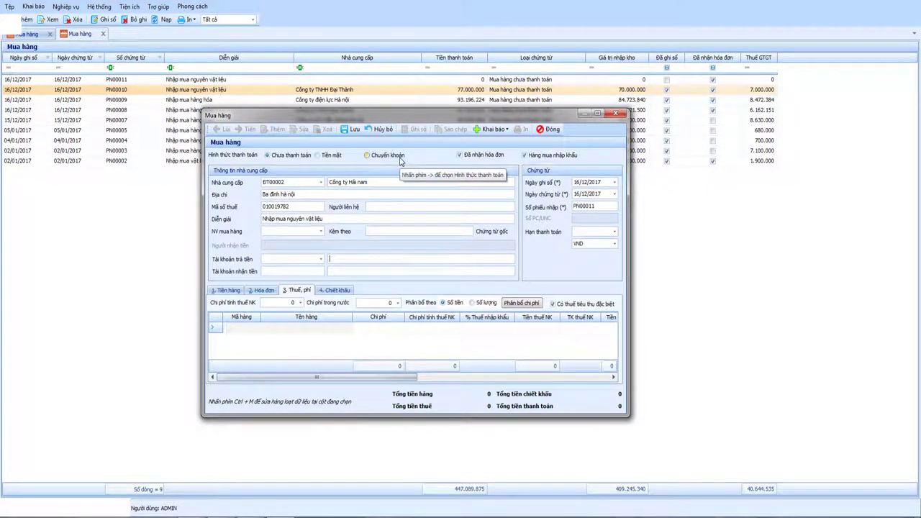
key(Tab)
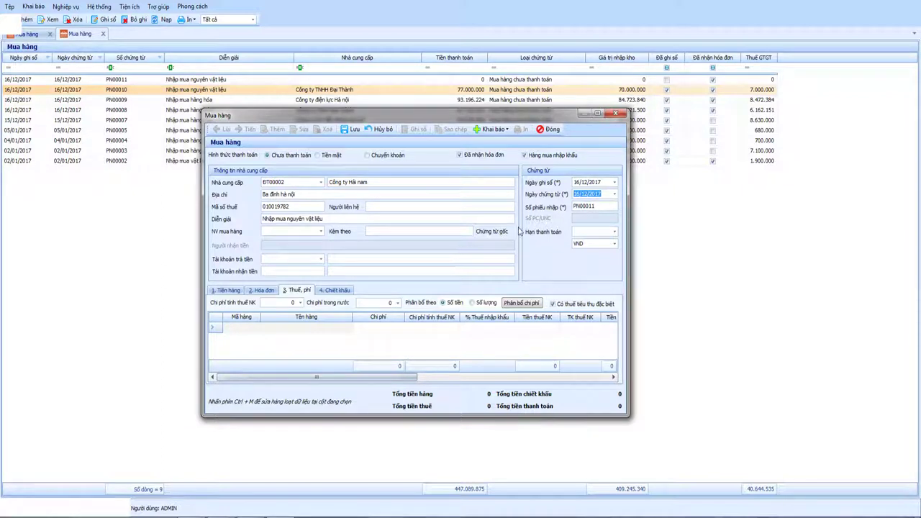
- Set the voucher currency to USD and bring up its Tiền hàng details
click(615, 246)
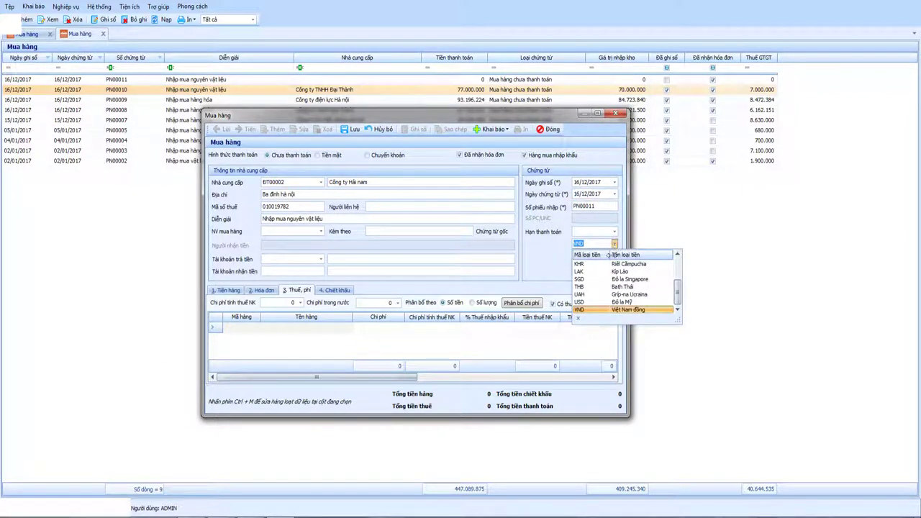
click(596, 303)
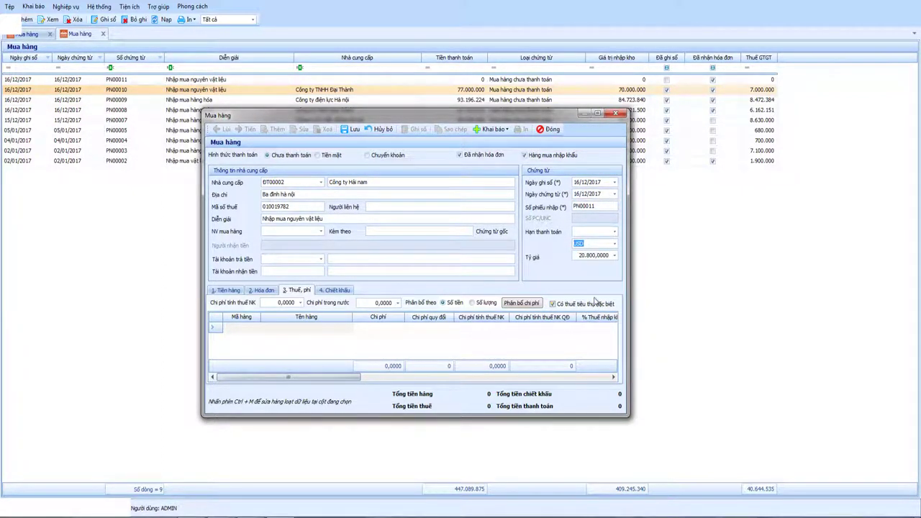
key(Tab)
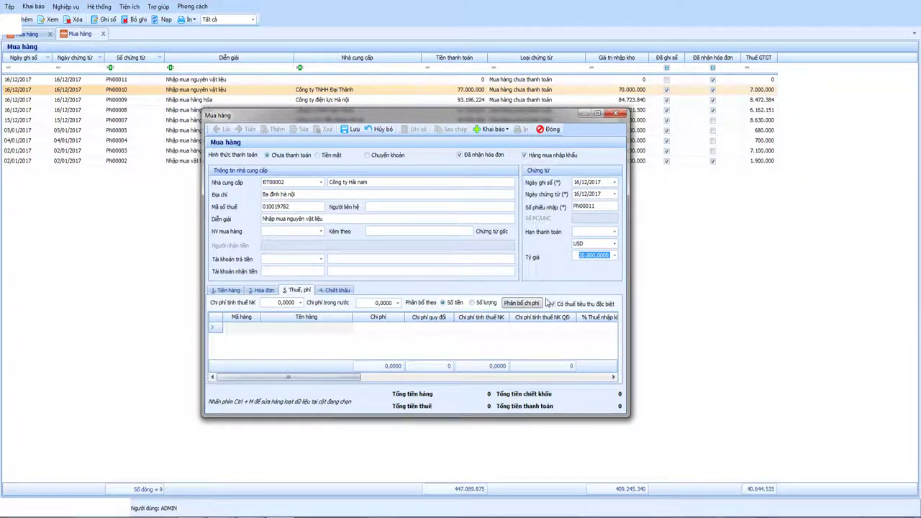
click(226, 290)
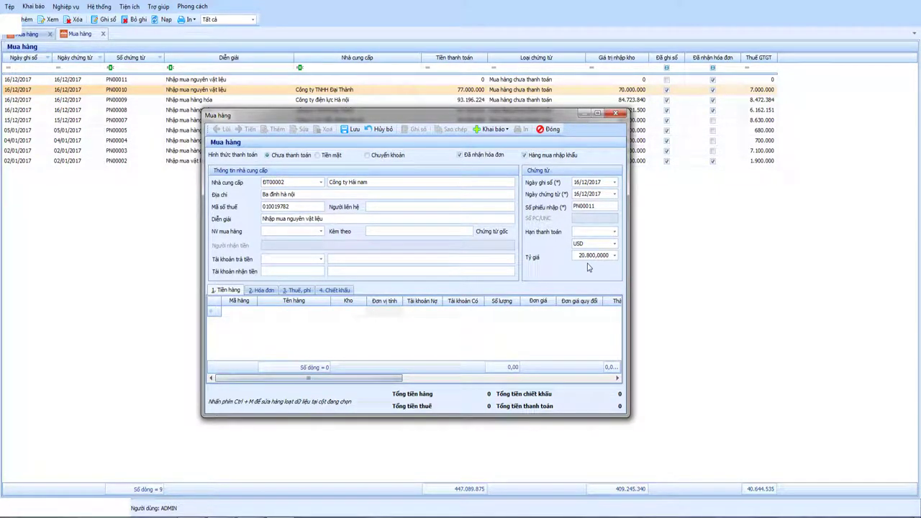
drag(577, 255, 608, 255)
- Start a goods line in Tiền hàng and look through the accounts available for Tài khoản Nợ
click(441, 311)
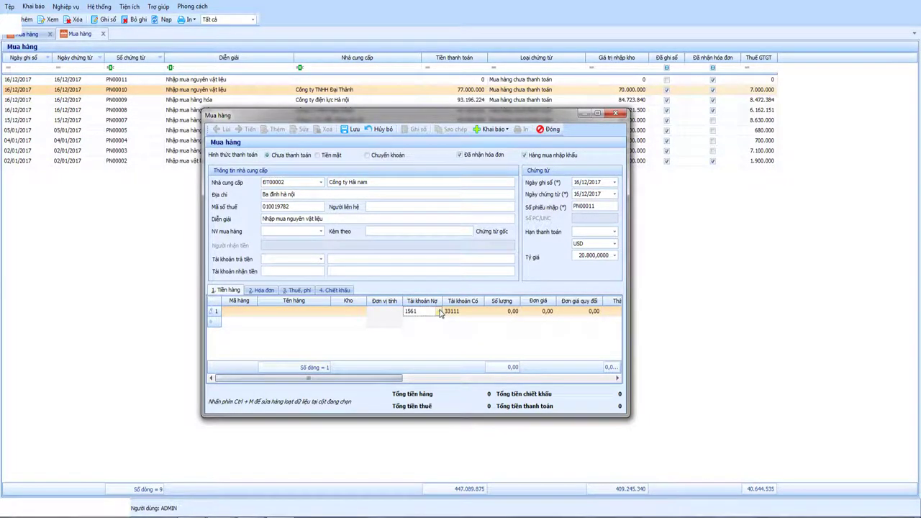
click(441, 311)
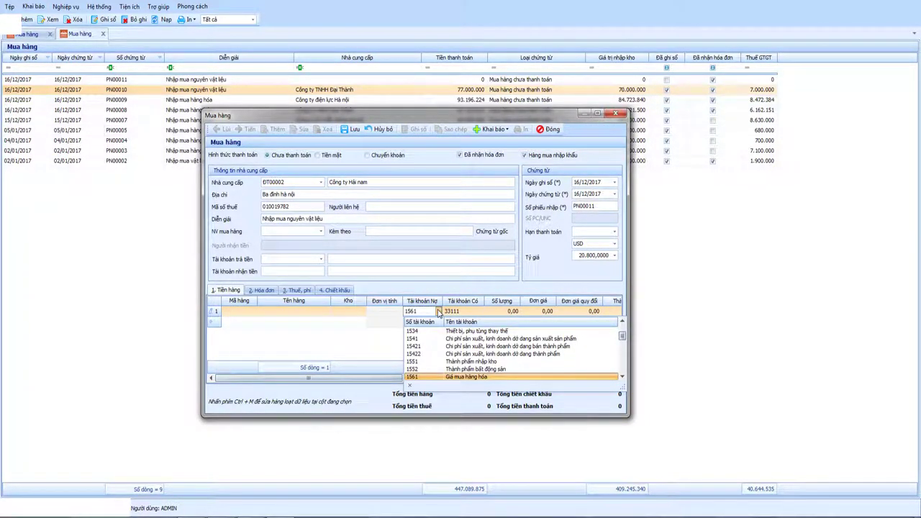
scroll(455, 350, up, 10)
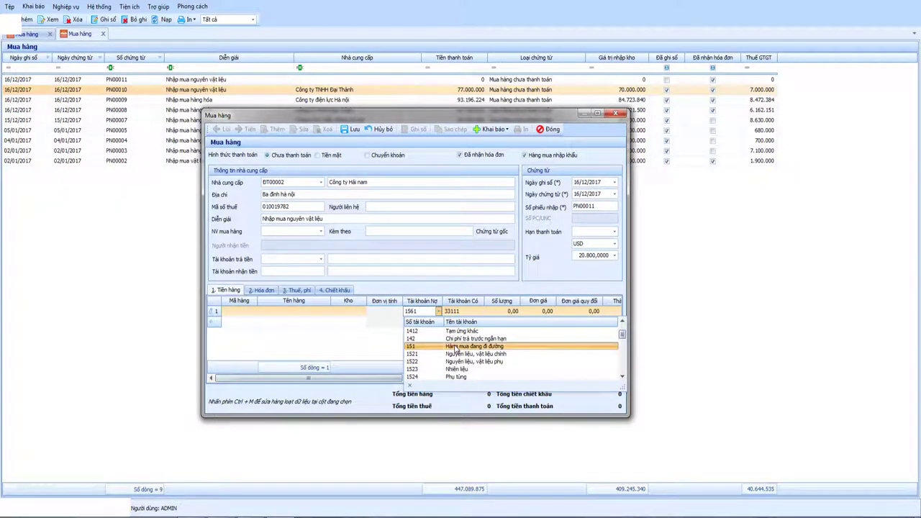
scroll(455, 350, down, 15)
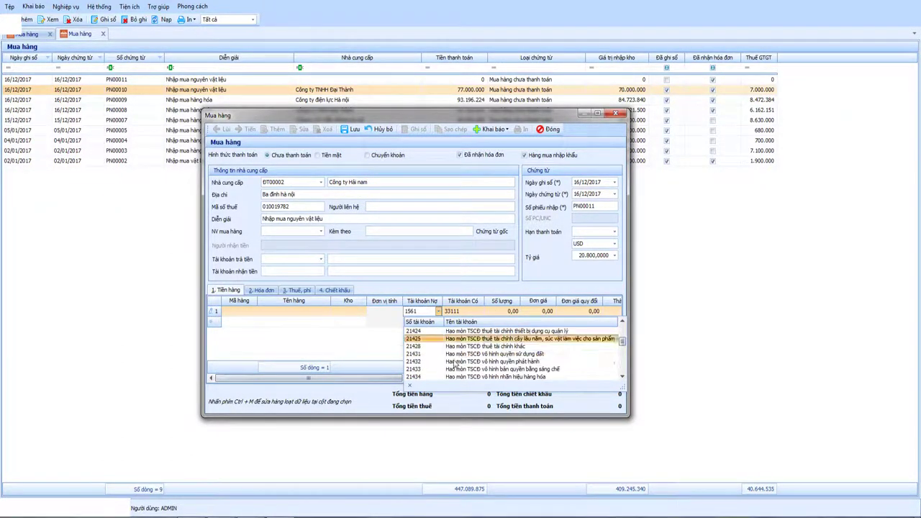
scroll(446, 367, down, 8)
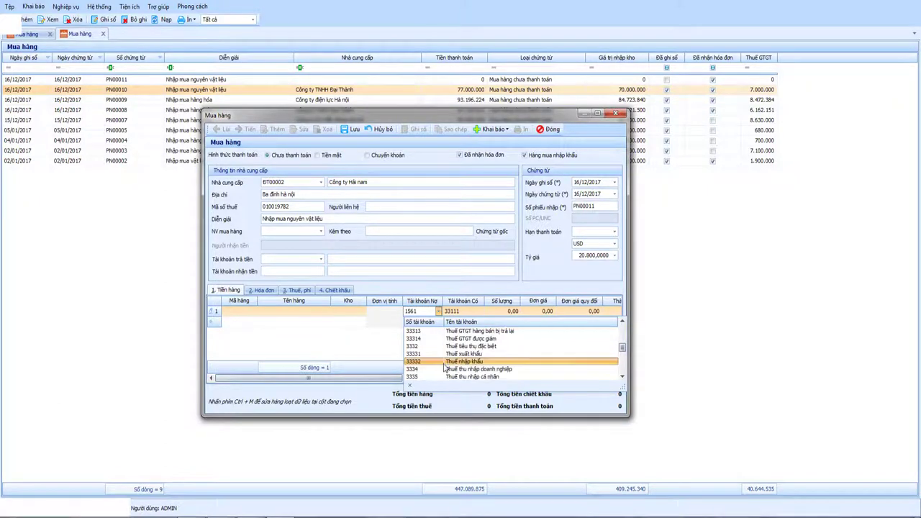
scroll(441, 367, down, 6)
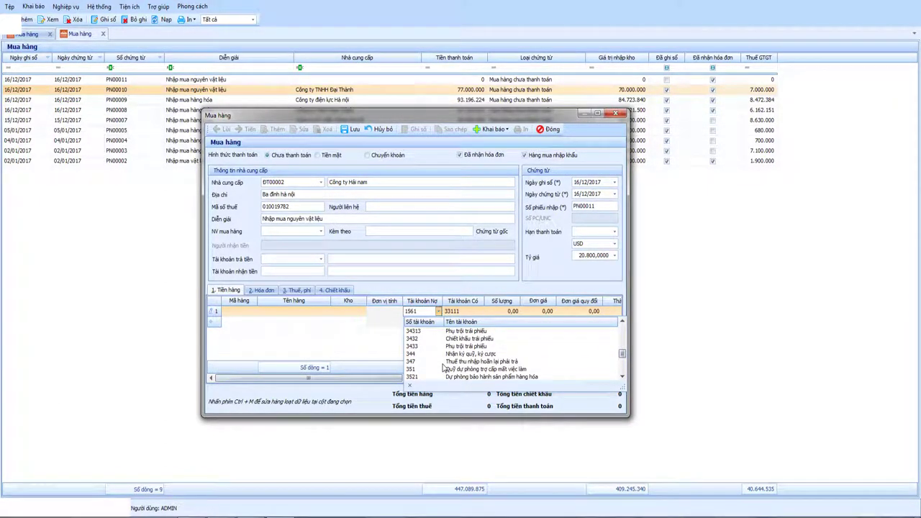
scroll(434, 360, down, 5)
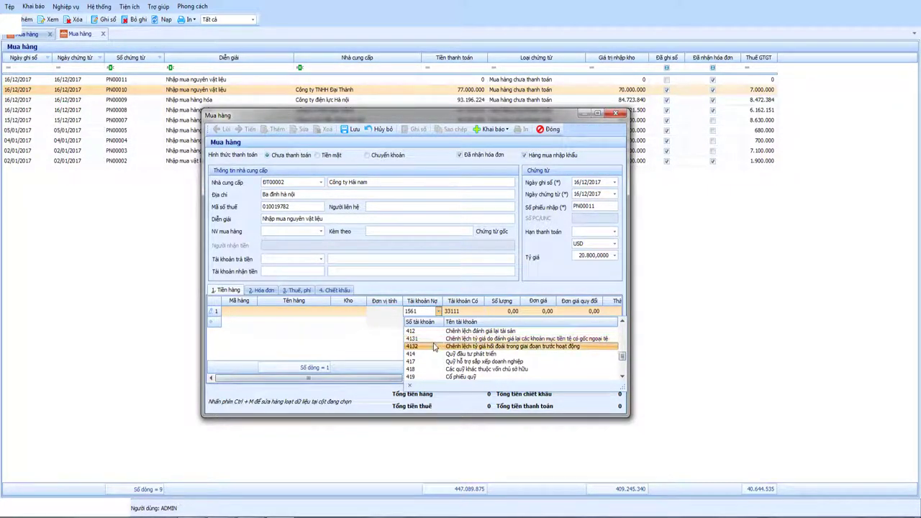
click(366, 347)
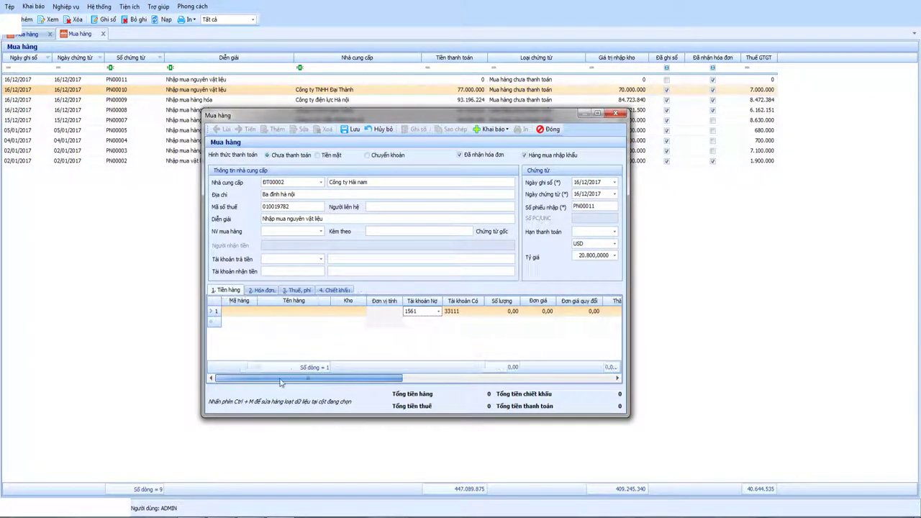
- Choose item VT00001 (Hàng hóa 001) for the goods line and set its Số lượng to 23000
click(252, 311)
click(253, 311)
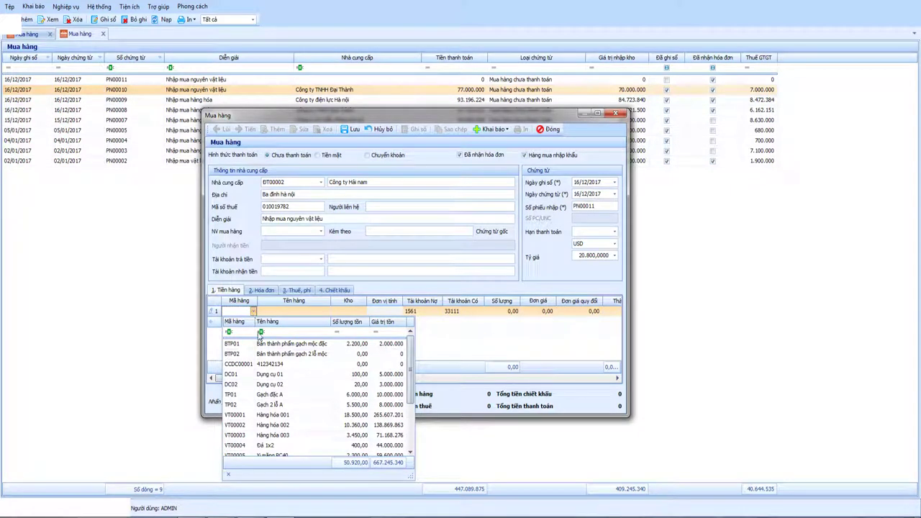
scroll(287, 411, down, 2)
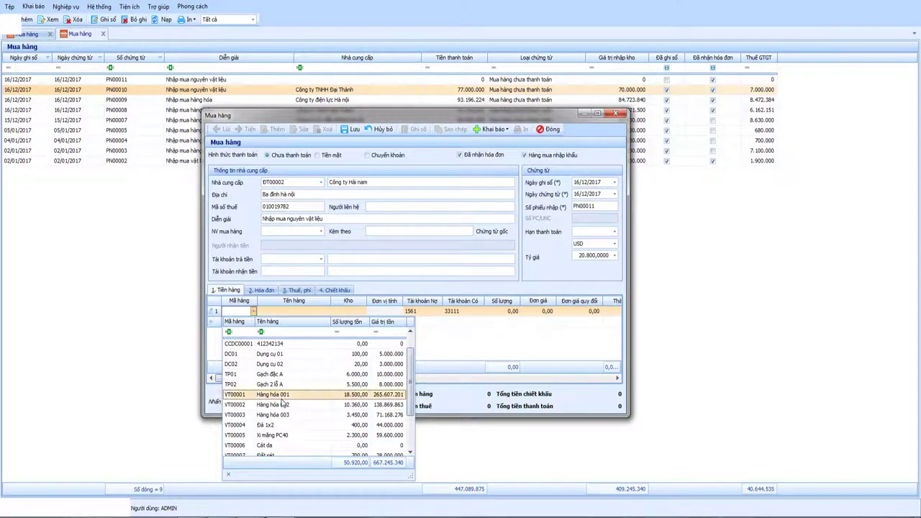
click(288, 394)
key(Tab)
key(Tab)
key(Tab)
key(Tab)
key(Tab)
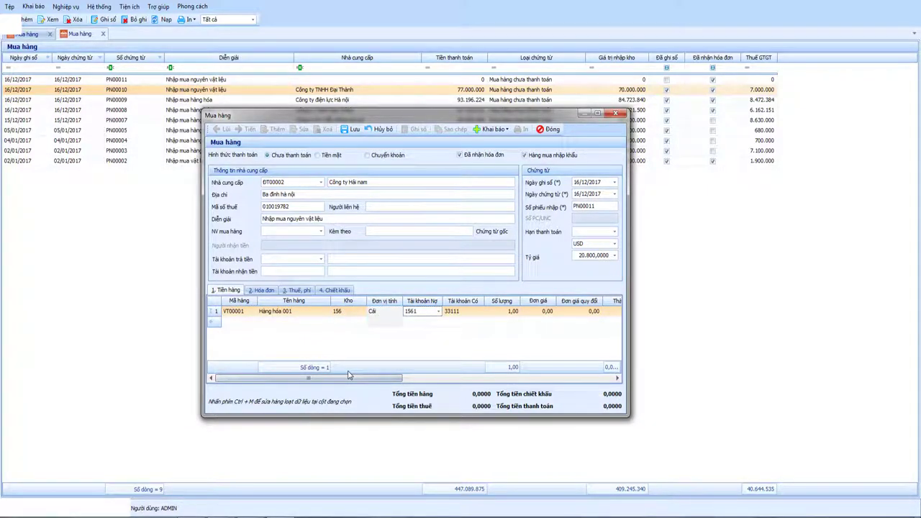
key(Tab)
text(23000)
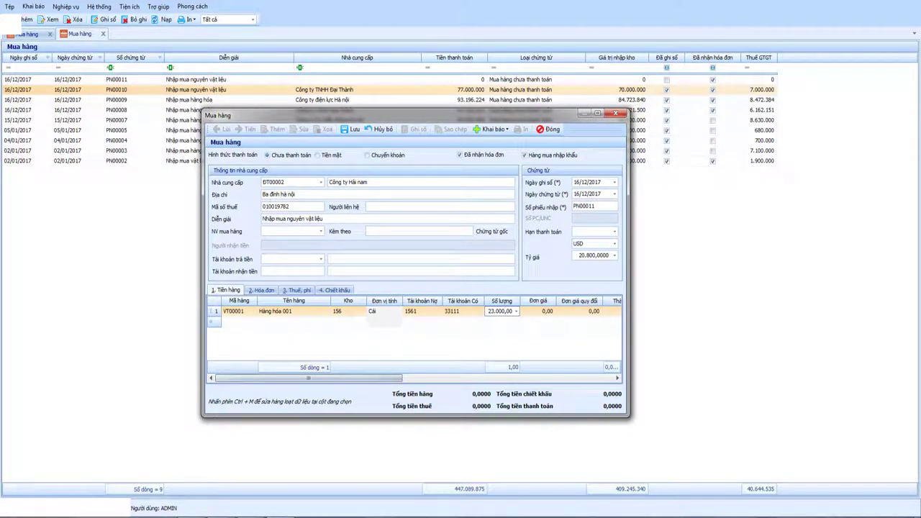
key(Tab)
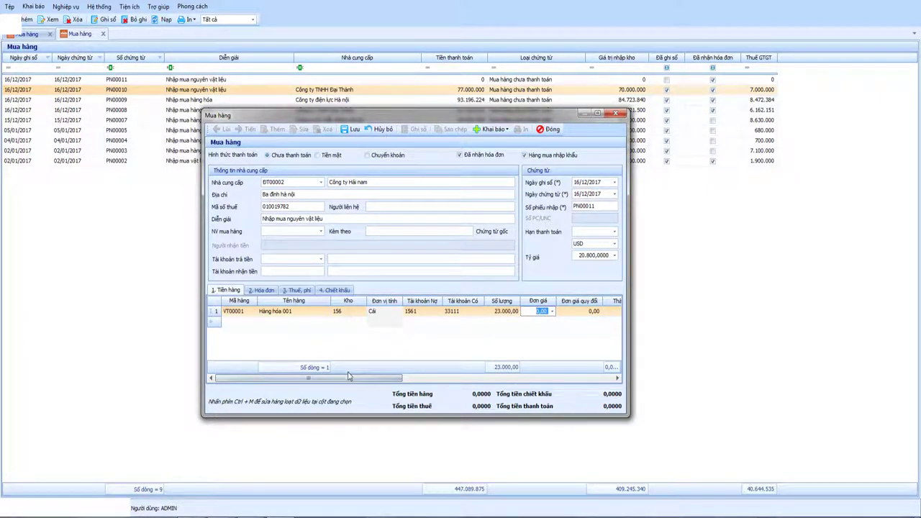
- Set the goods line's Đơn giá to 12 and check its amount in Thành tiền and Thành tiền quy đổi
drag(349, 375, 396, 382)
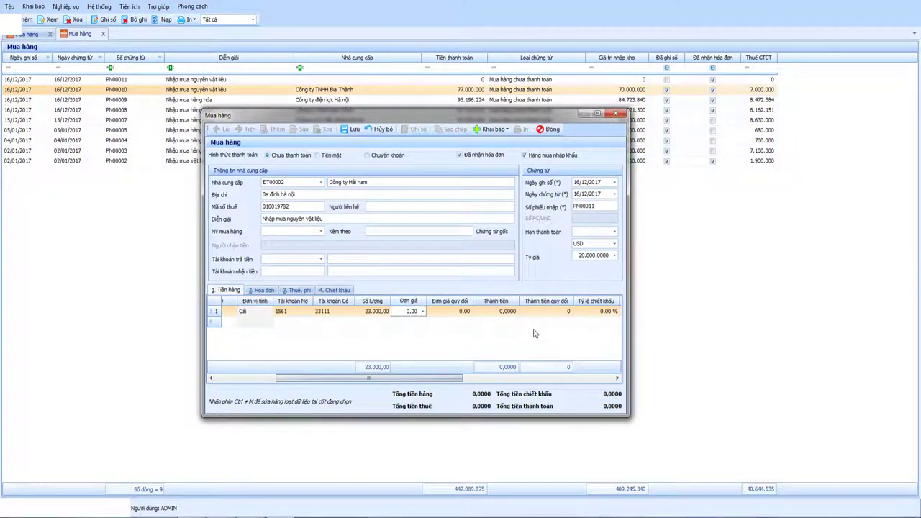
text(12)
key(Tab)
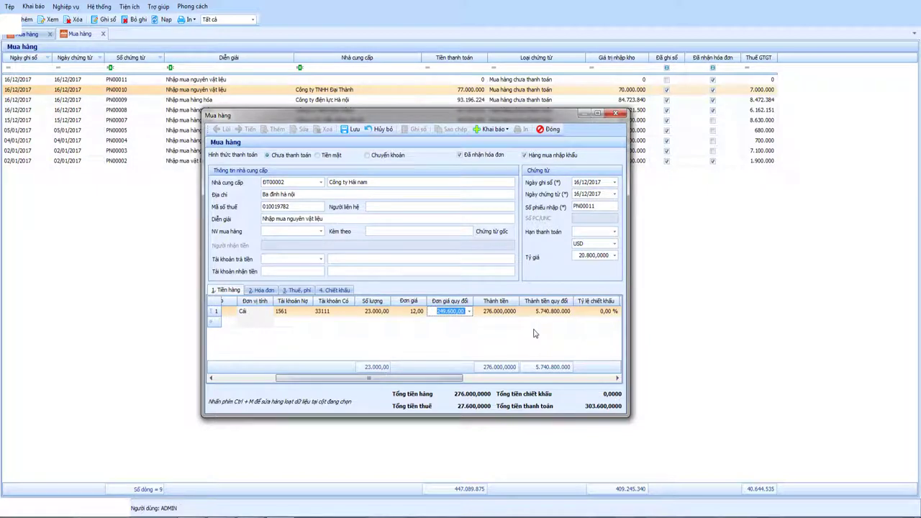
key(Tab)
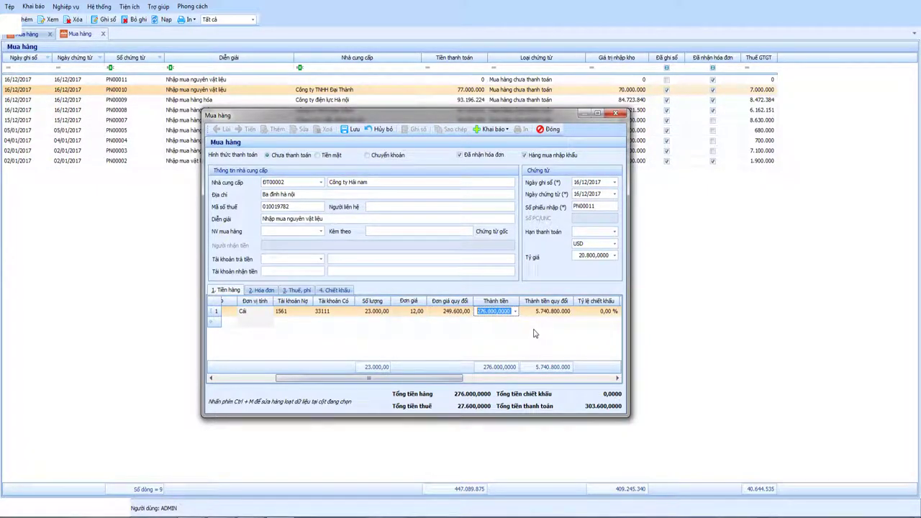
key(Tab)
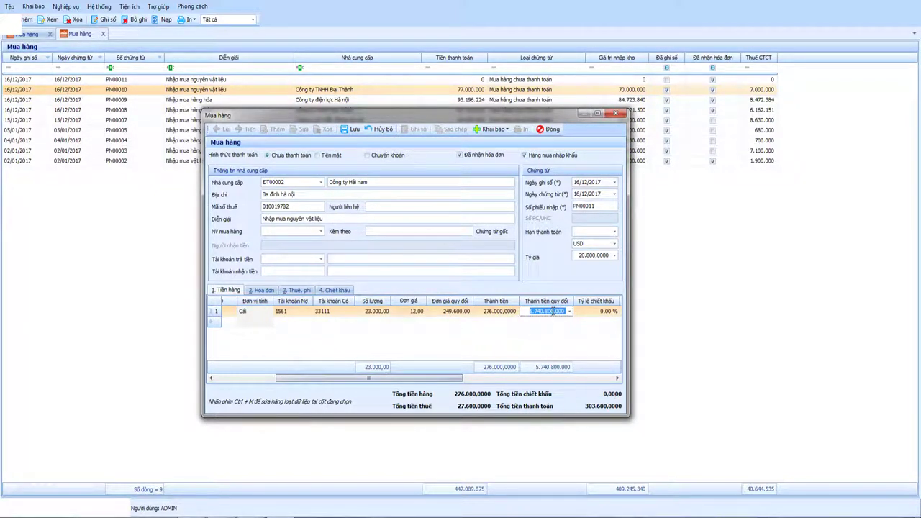
click(565, 311)
drag(565, 311, 528, 311)
drag(389, 381, 334, 386)
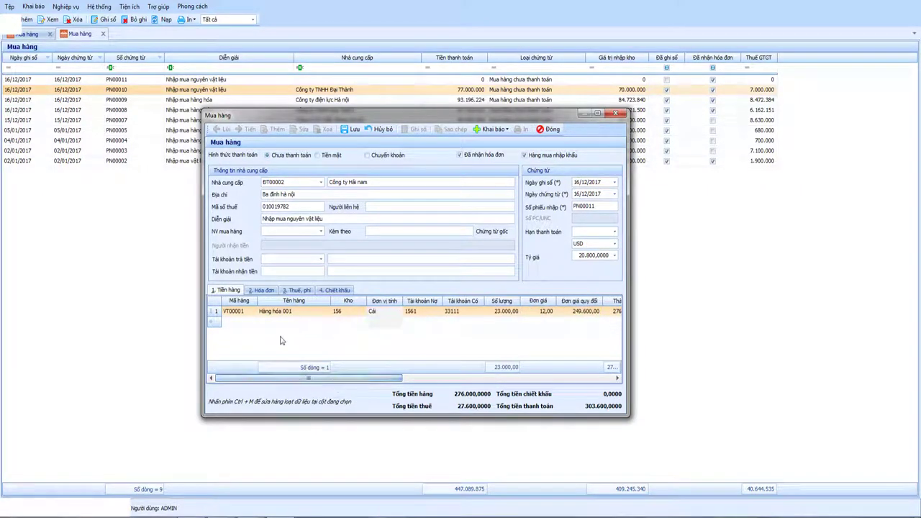
- In Hóa đơn, set TK thuế GTGT of the Hàng hóa 001 line to 33312
click(264, 291)
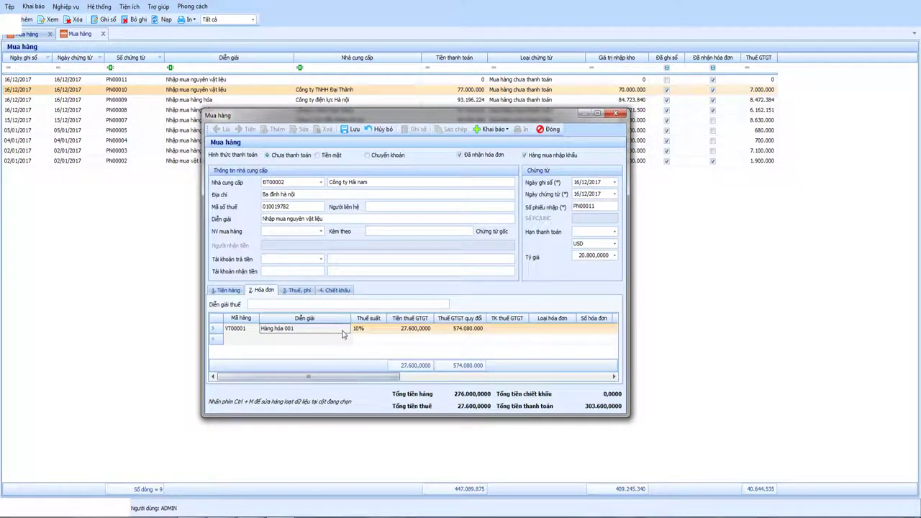
key(Tab)
key(Tab)
key(Tab)
key(Tab)
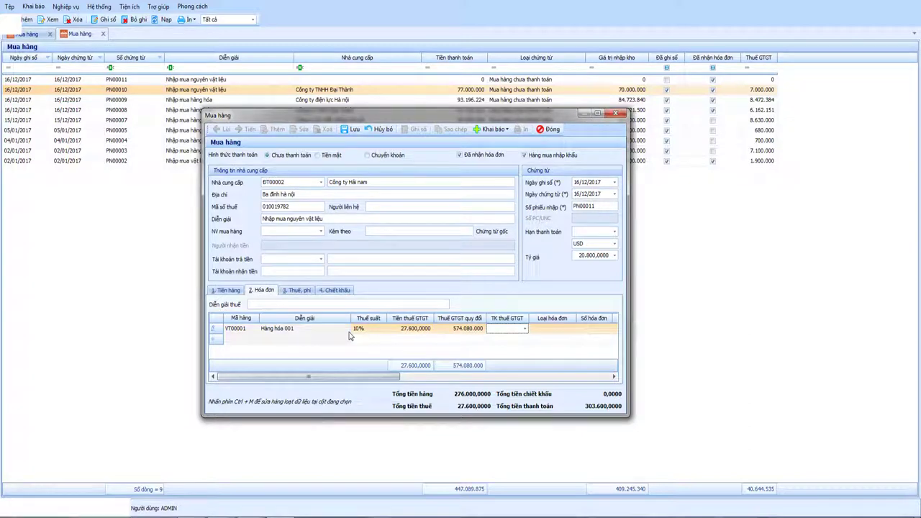
text(33312)
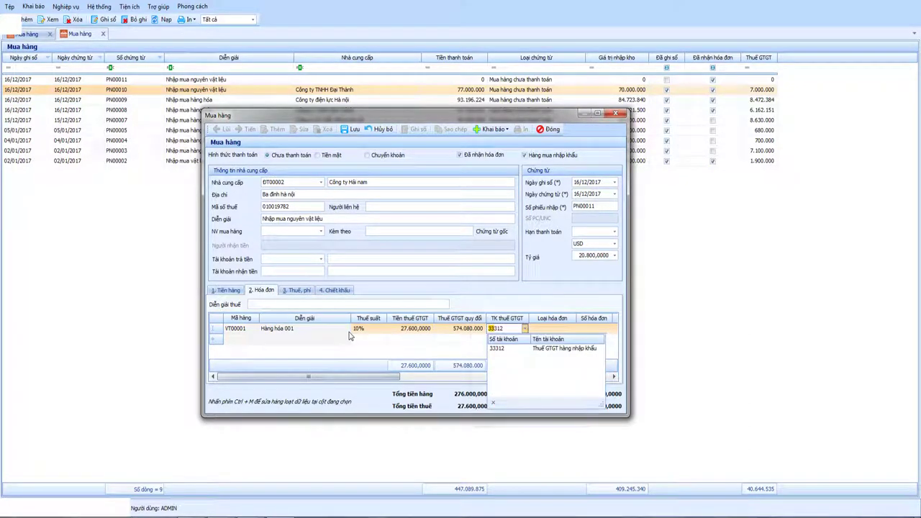
click(504, 348)
key(Tab)
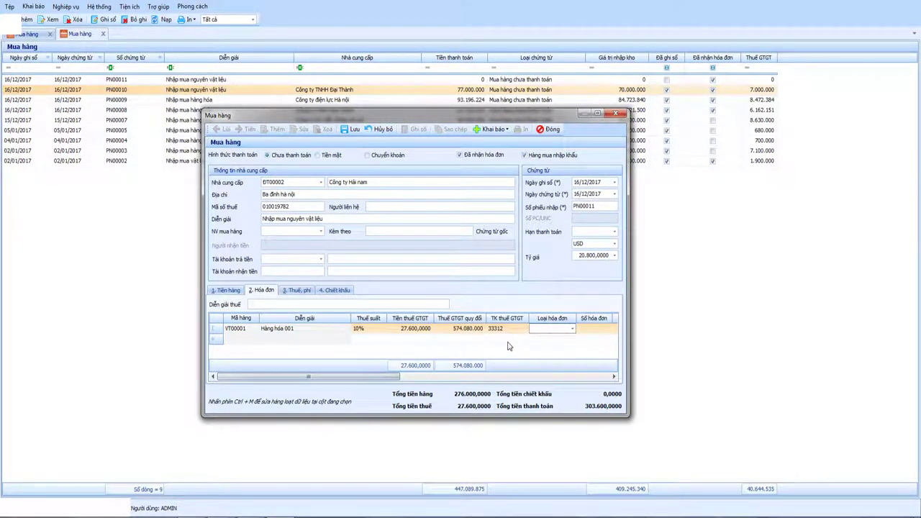
- Set the line's Loại hóa đơn to Hóa đơn GTGT and enter 2356478 as Số hóa đơn
click(573, 329)
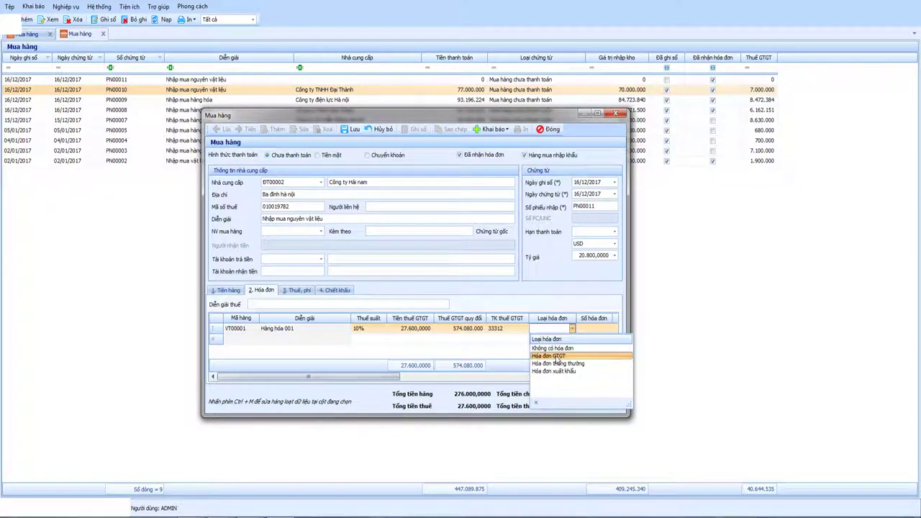
click(557, 356)
key(Tab)
text(235)
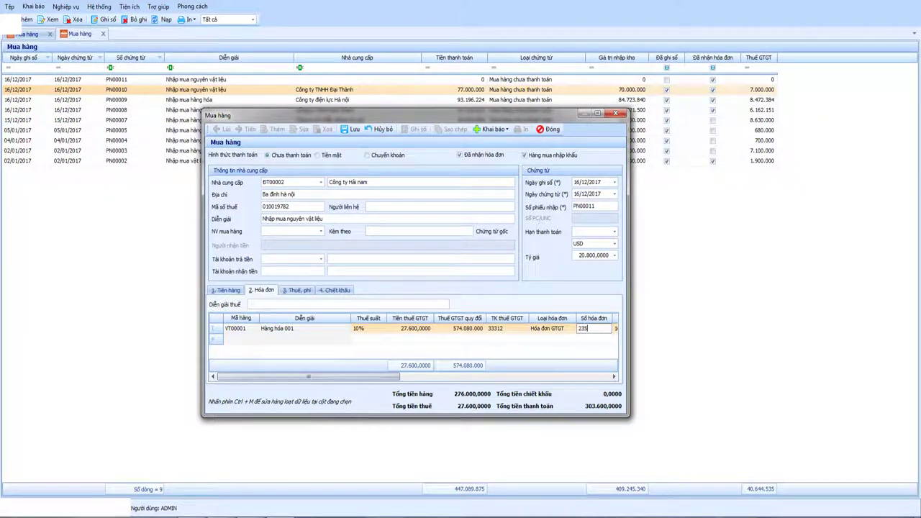
text(6478)
drag(382, 376, 452, 378)
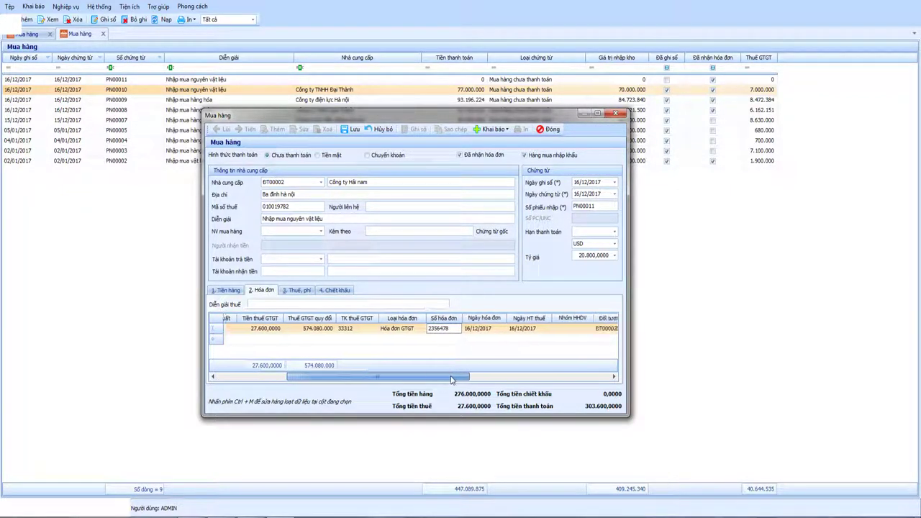
drag(439, 329, 414, 329)
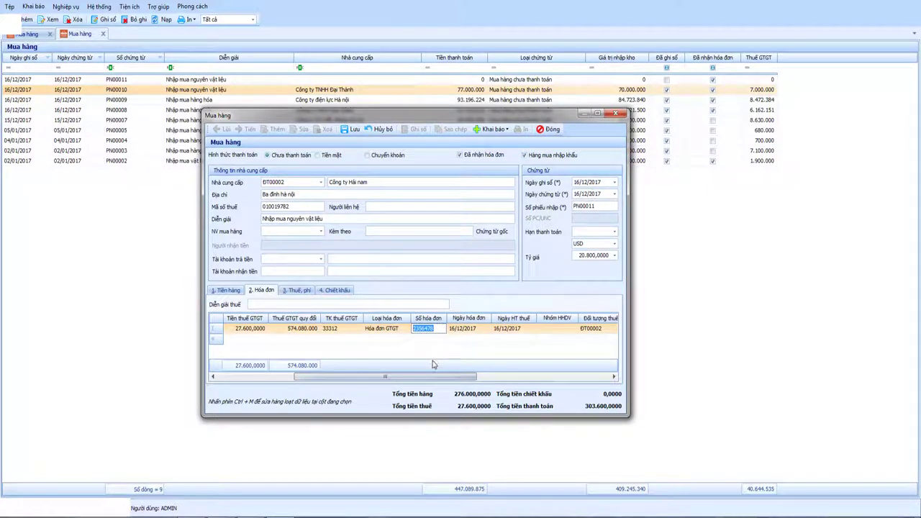
- Set Nhóm HHDV of the invoice line to group 1
click(559, 329)
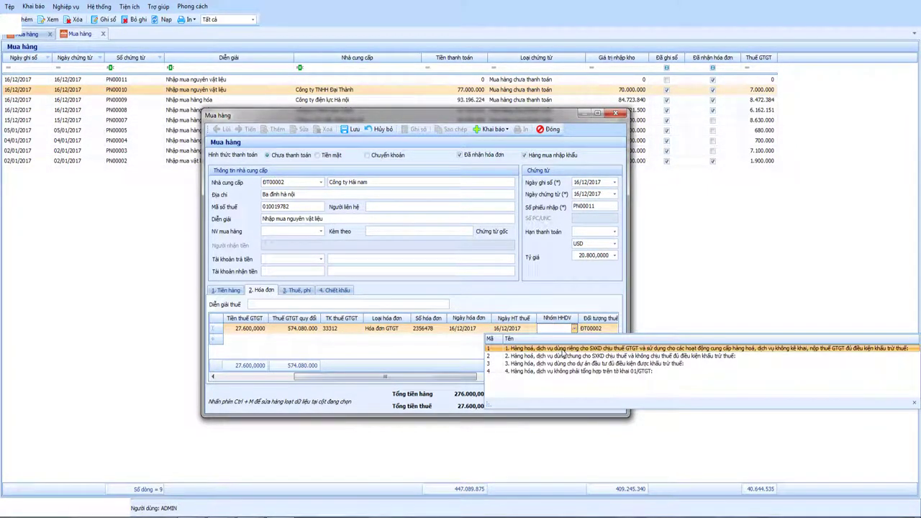
click(564, 351)
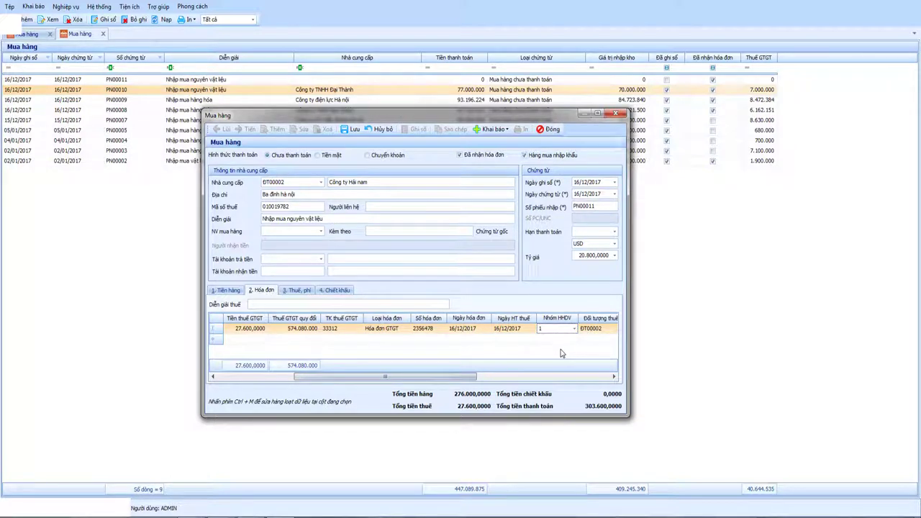
drag(403, 377, 302, 378)
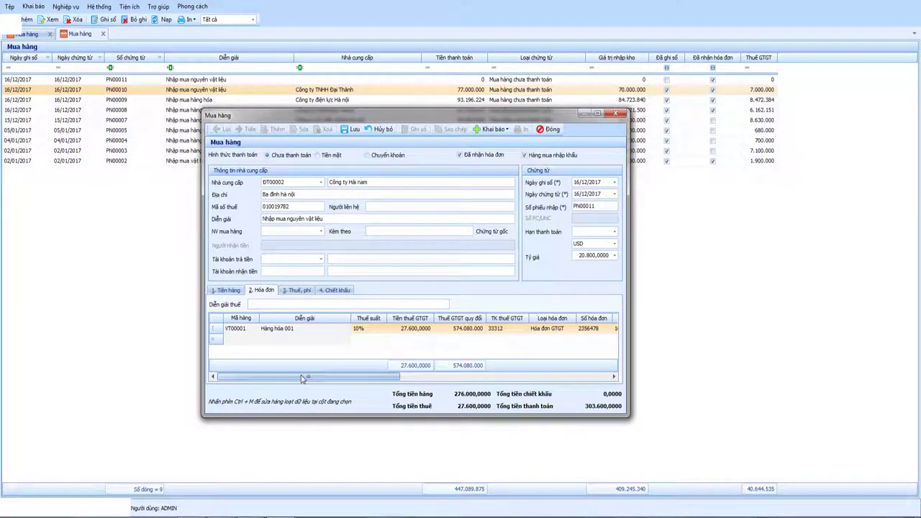
- Bring up the Thuế, phí details and look over the overall Chi phí tính thuế NK and Chi phí trong nước fields
click(297, 290)
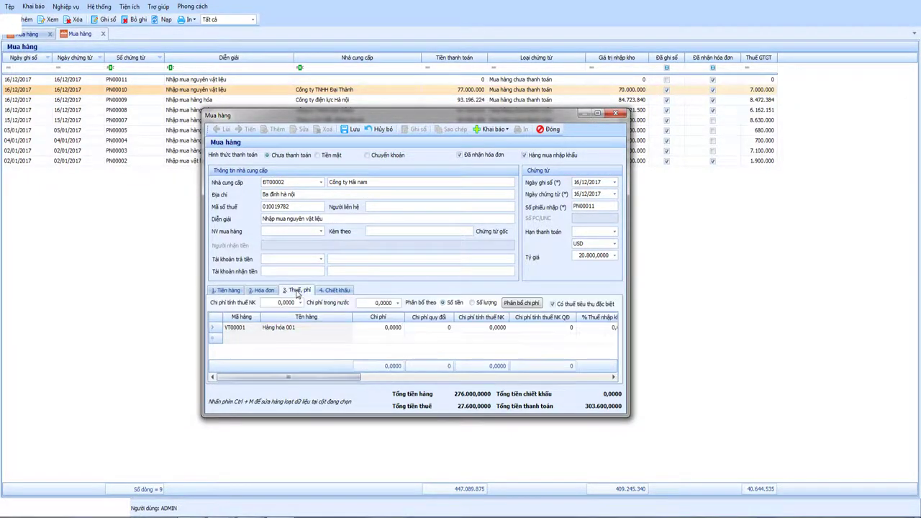
click(306, 330)
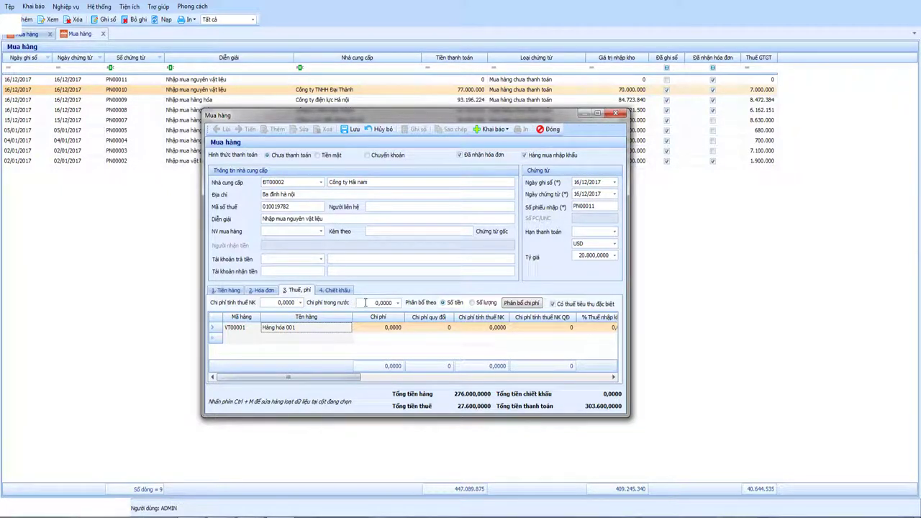
click(279, 303)
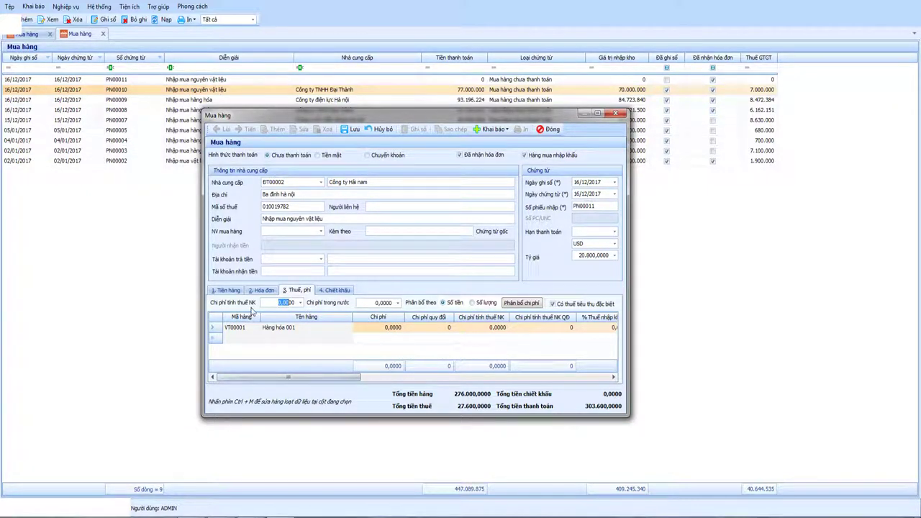
click(362, 303)
drag(360, 303, 387, 305)
click(341, 330)
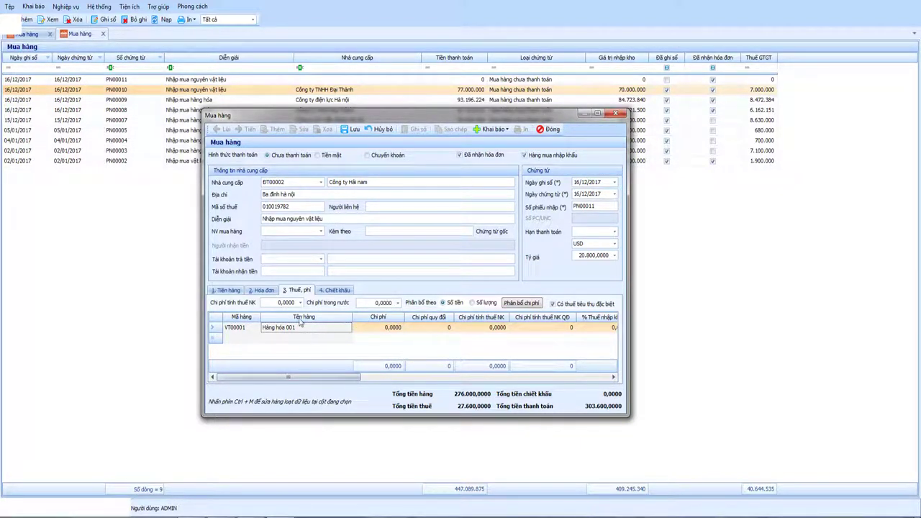
- Return to Tiền hàng and check the goods line's Đơn giá quy đổi
click(270, 302)
text(1)
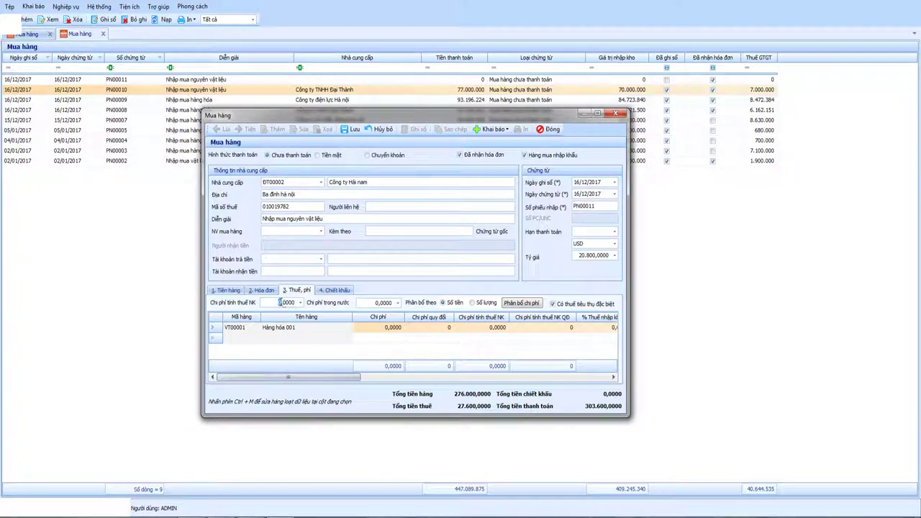
click(343, 377)
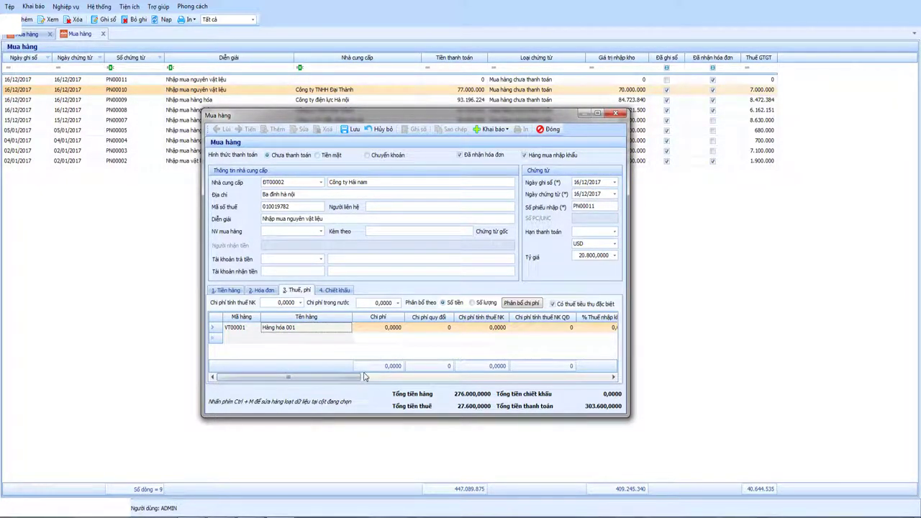
drag(339, 380, 326, 381)
click(226, 291)
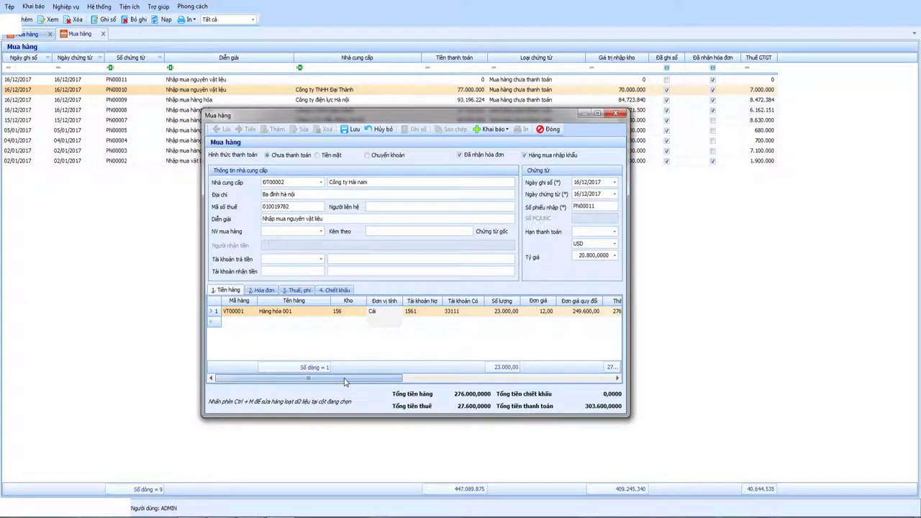
- Go back to Thuế, phí and try entering an overall Chi phí tính thuế NK, clearing the entry again
click(297, 290)
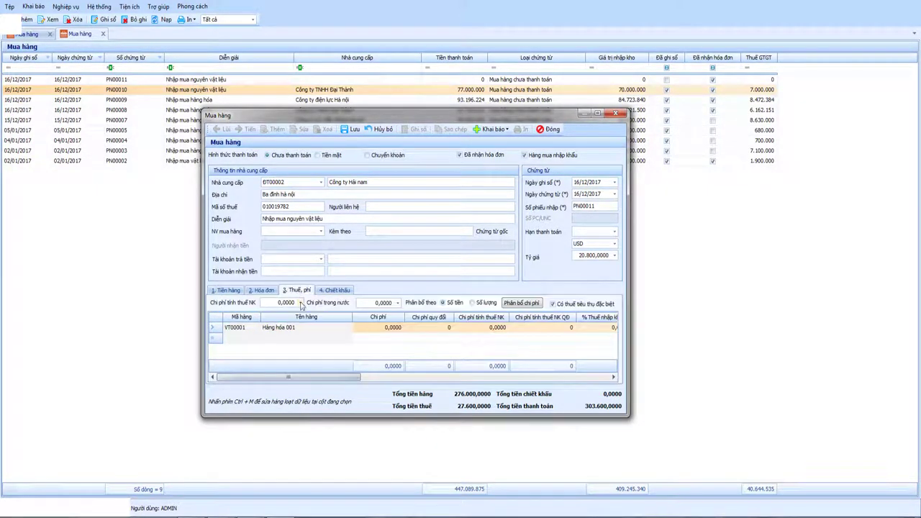
click(285, 302)
text(2498)
text(600)
key(Tab)
drag(262, 303, 290, 303)
key(Delete)
- Set Chi phí tính thuế NK of the Hàng hóa 001 line to 249600
click(310, 332)
key(Tab)
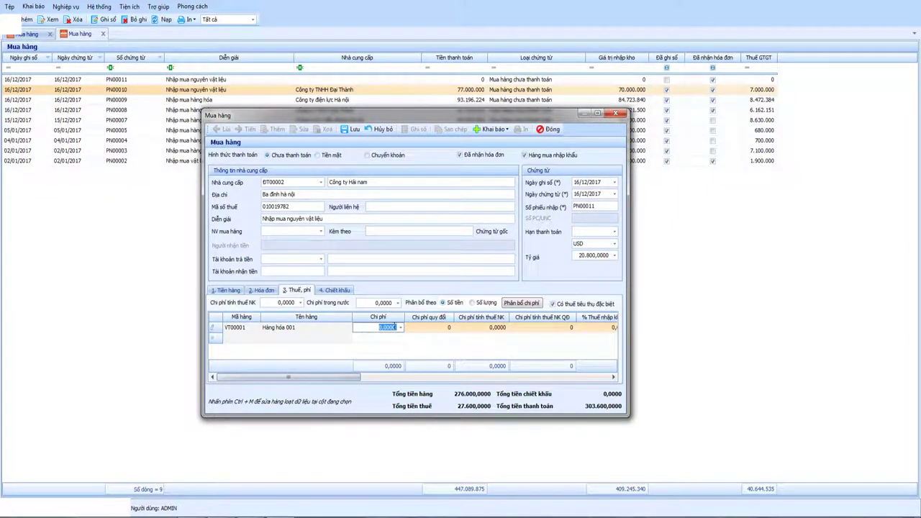
key(Tab)
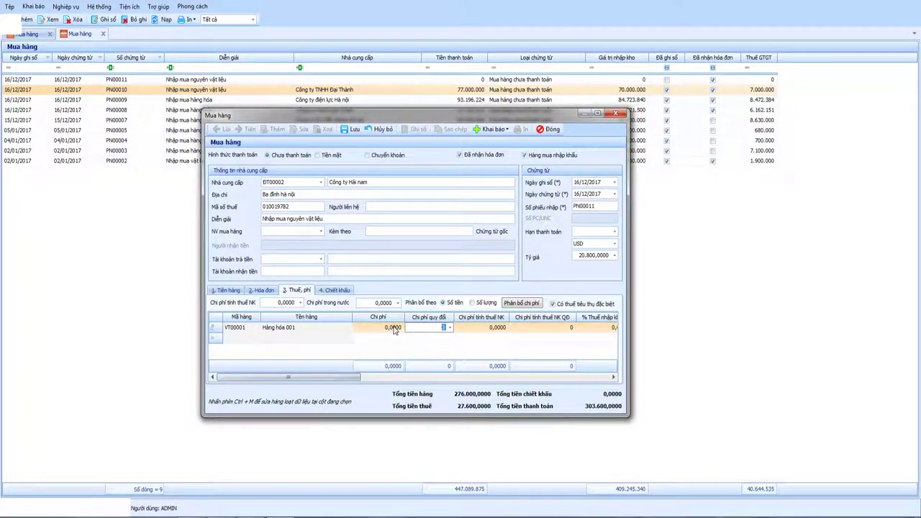
key(Tab)
text(249.6)
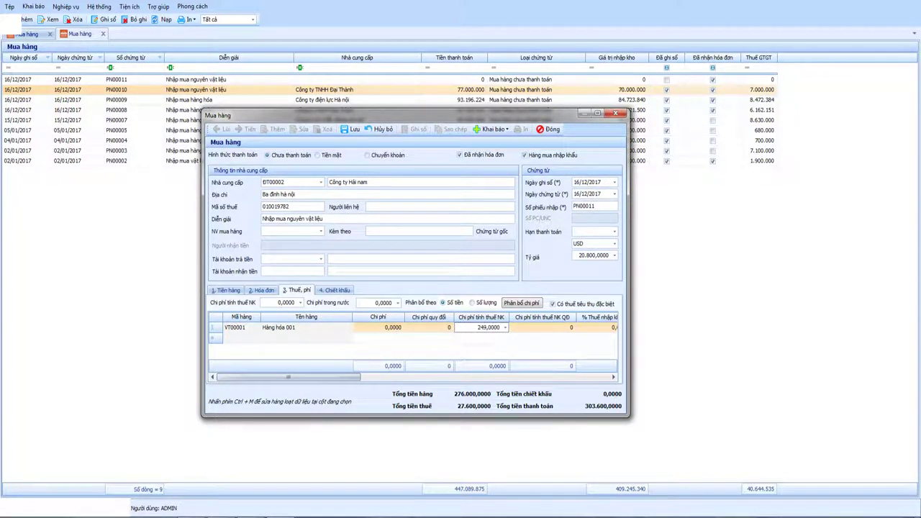
text(00)
key(Tab)
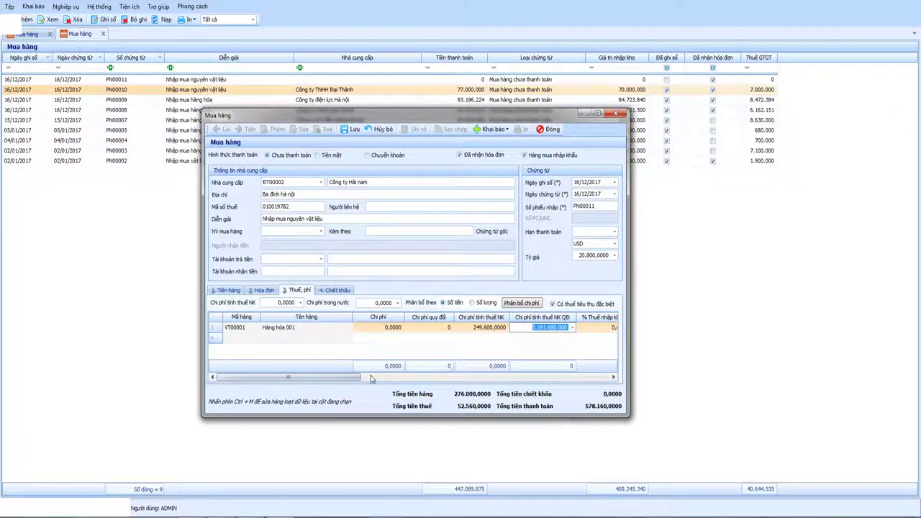
- Set the goods line's % Thuế nhập khẩu to 10 and its TK thuế NK to 33332 (Thuế nhập khẩu)
drag(344, 378, 415, 381)
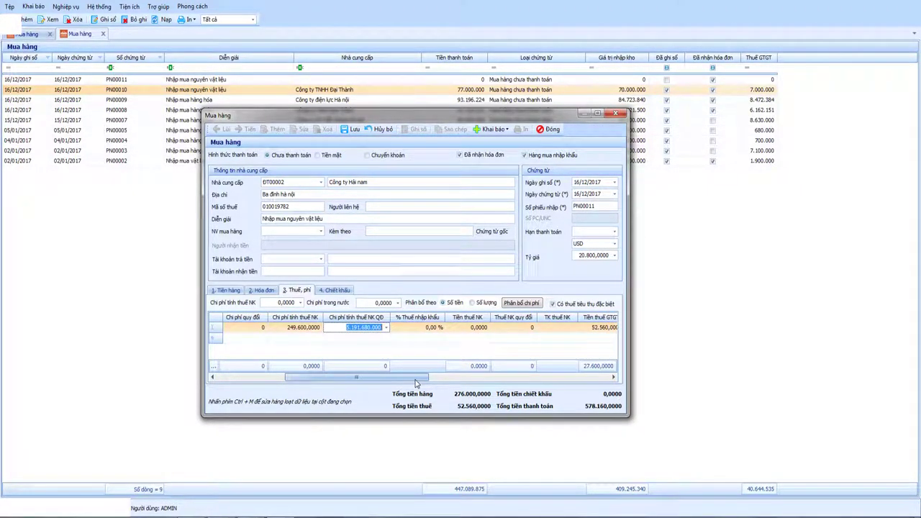
key(Tab)
text(10)
key(Tab)
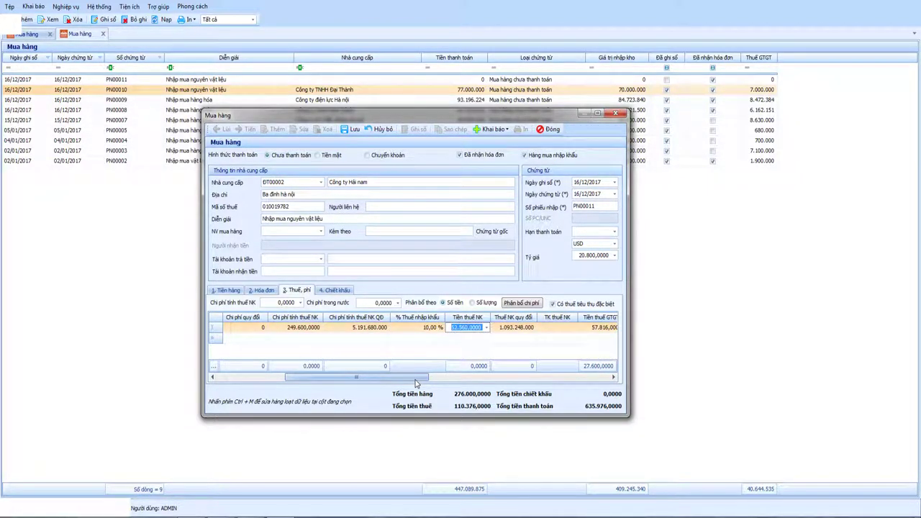
key(Tab)
text(3333)
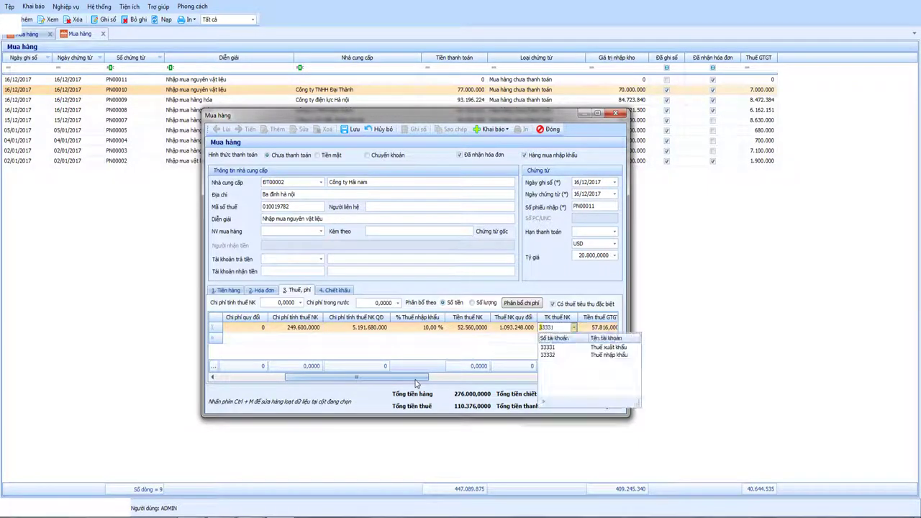
click(562, 355)
key(Tab)
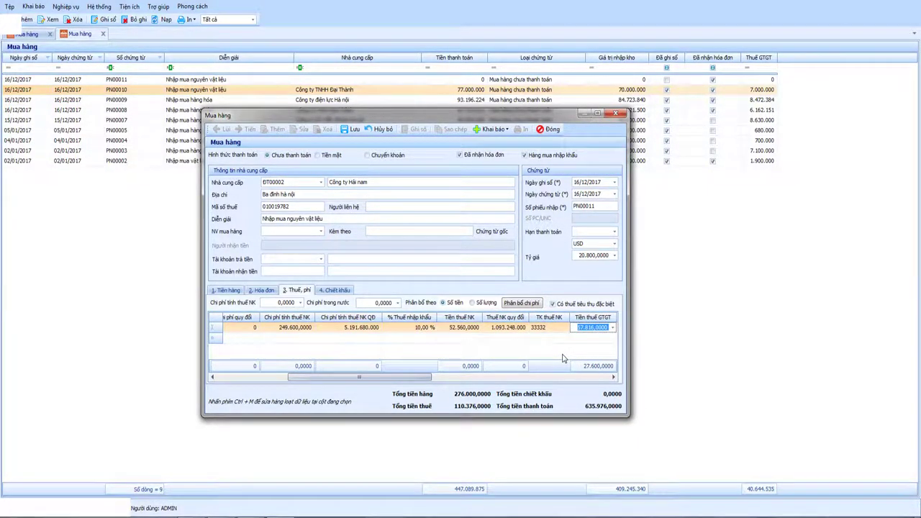
- Choose account 13311 as TKĐƯ thuế GTGT for the goods line
key(Tab)
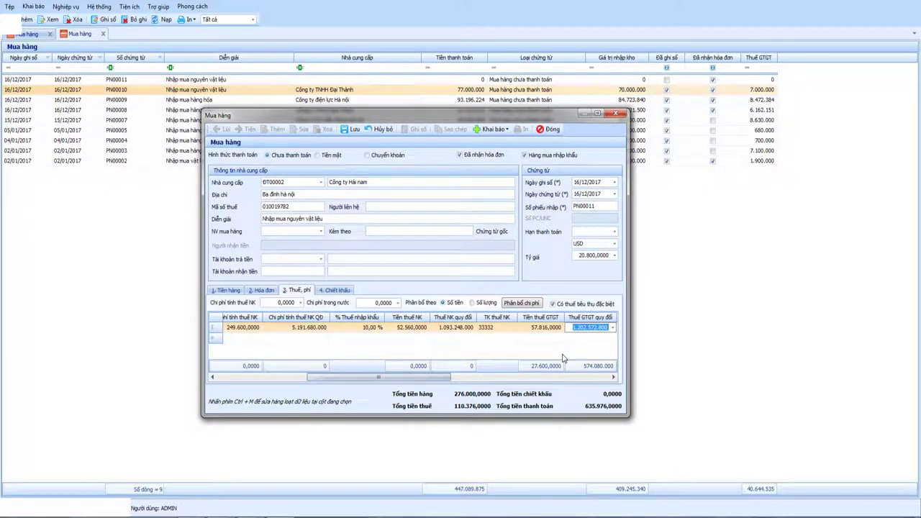
key(Tab)
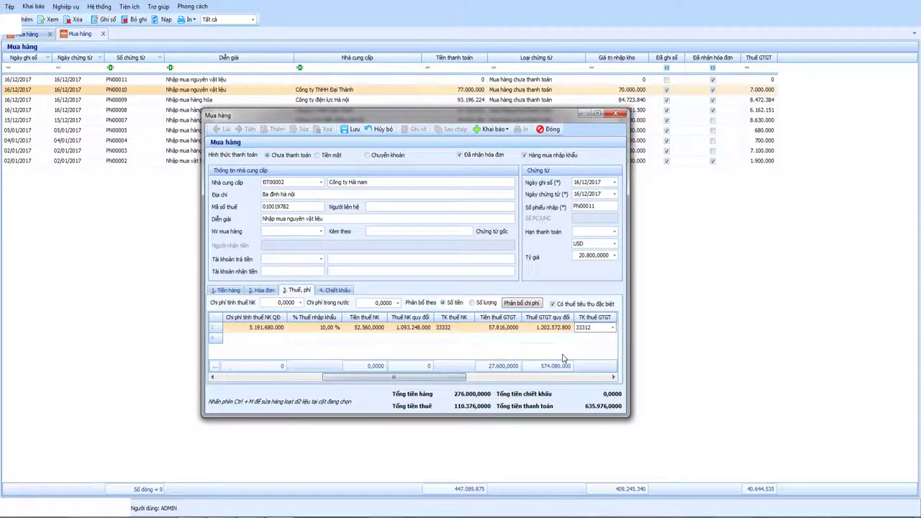
key(Tab)
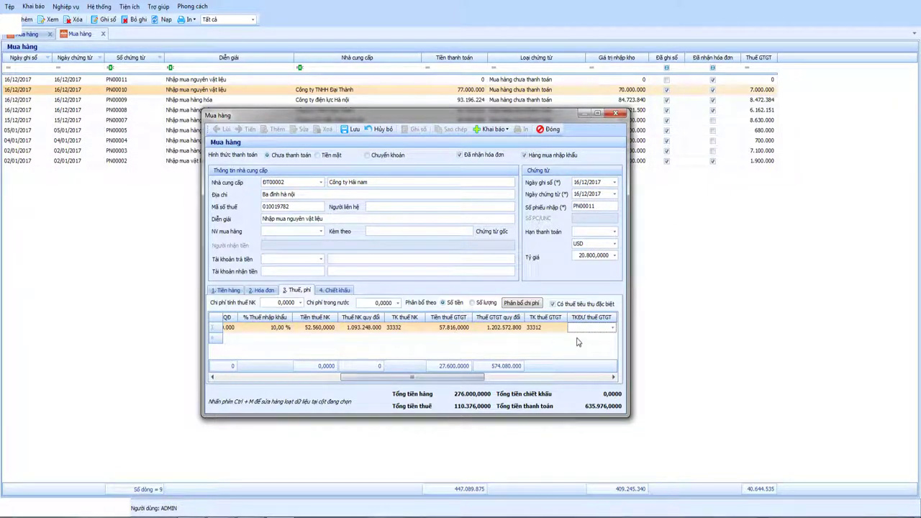
click(613, 328)
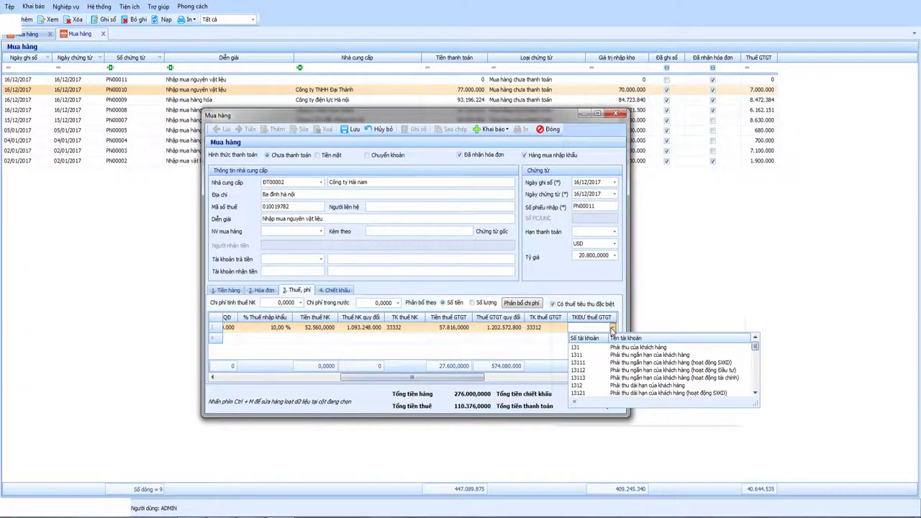
scroll(597, 370, down, 5)
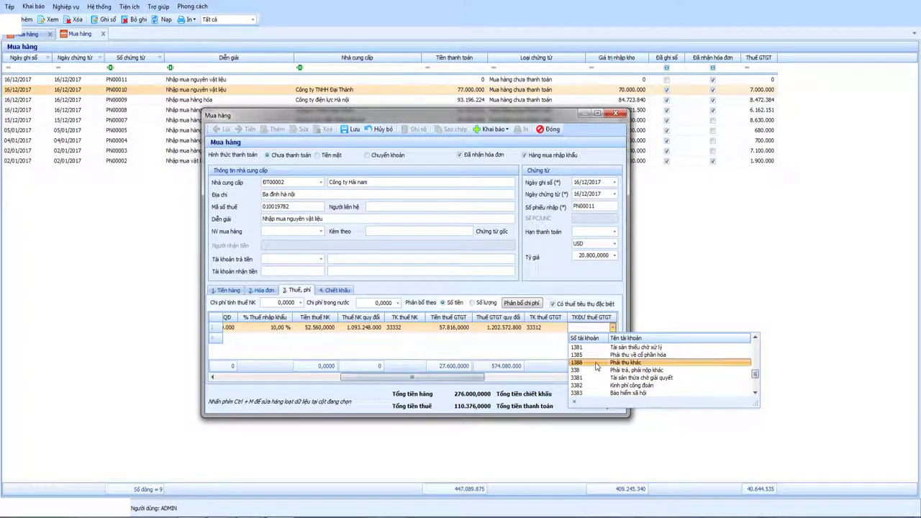
scroll(596, 370, up, 5)
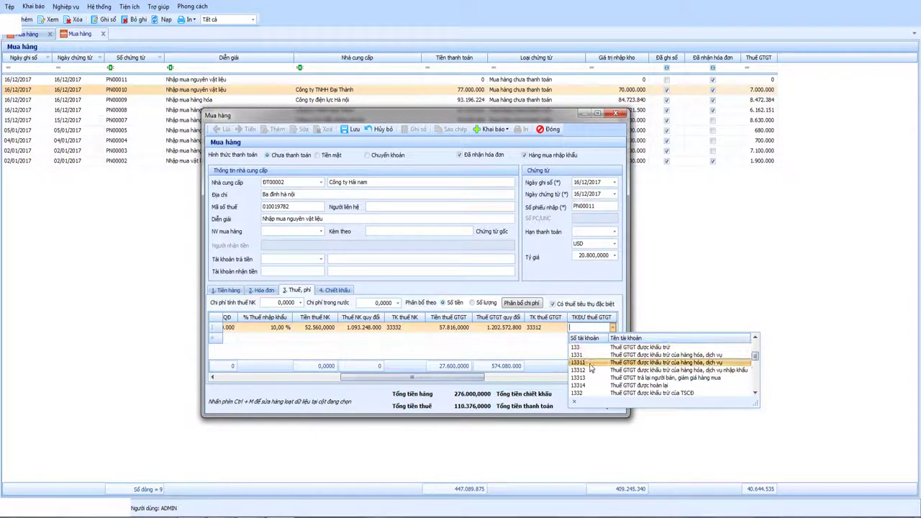
click(591, 369)
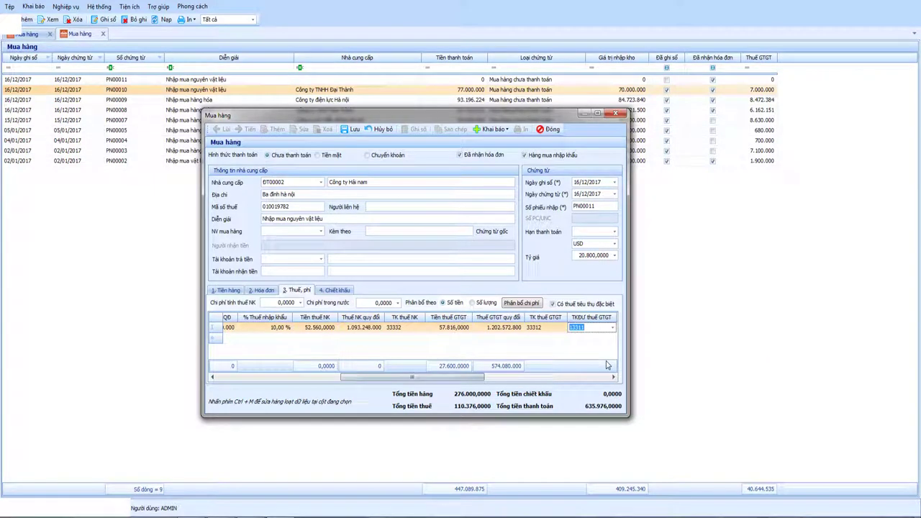
key(Tab)
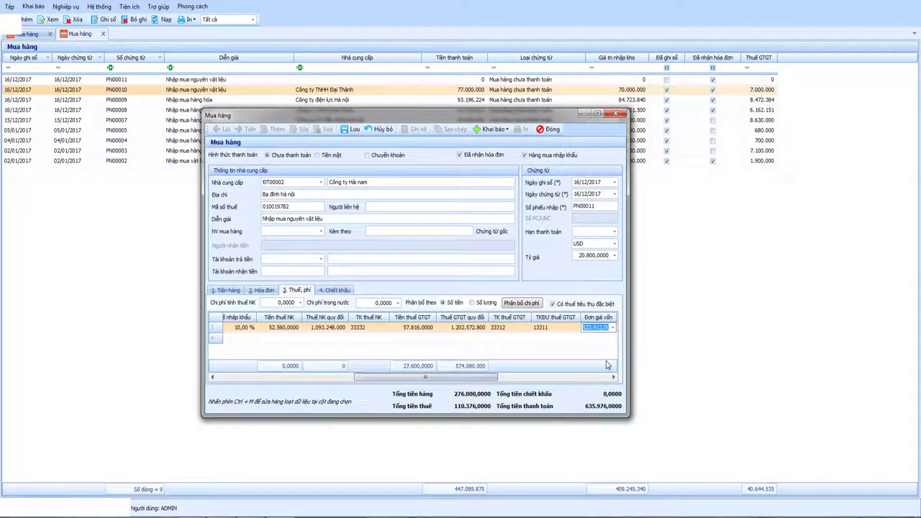
- Show the % Thuế TTĐB, Tiền thuế TTĐB QĐ, Tiền thuế TTĐB and TK thuế TTĐB columns in the Thuế, phí grid
key(Tab)
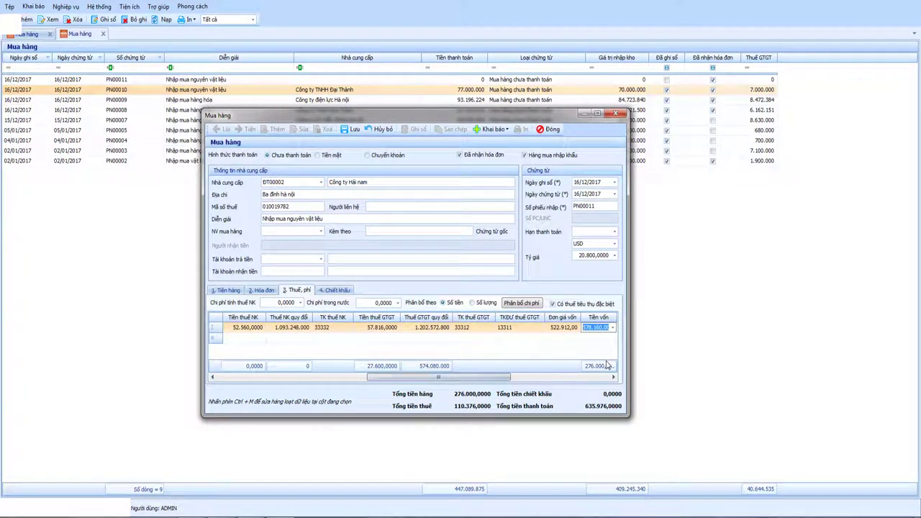
key(Tab)
key(Tab)
key(Tab)
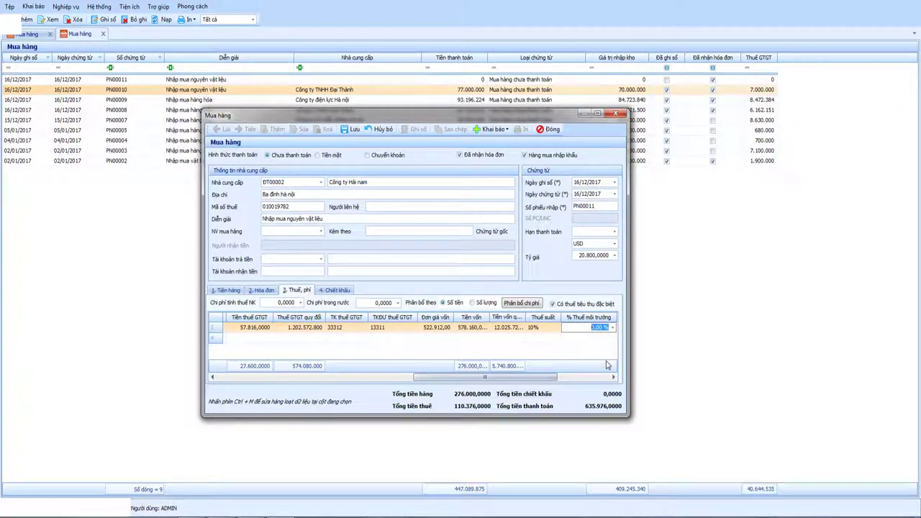
drag(509, 378, 366, 385)
right_click(391, 354)
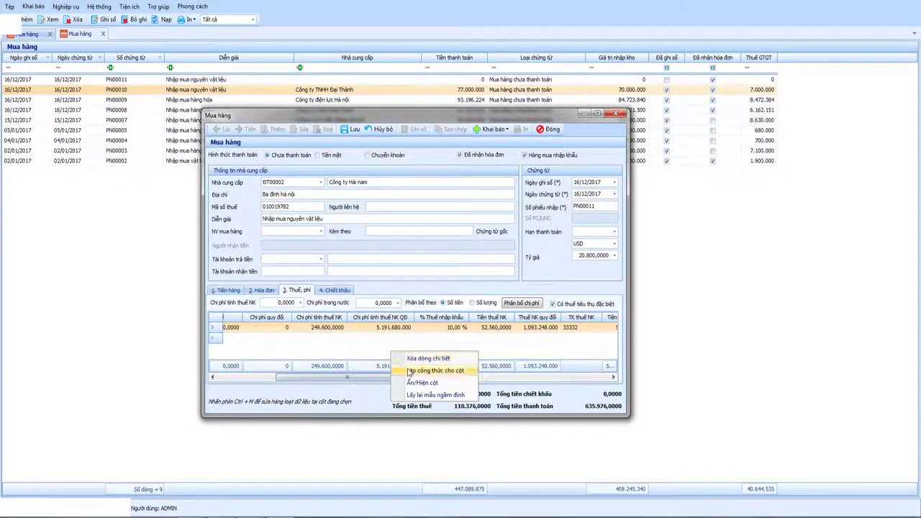
click(413, 383)
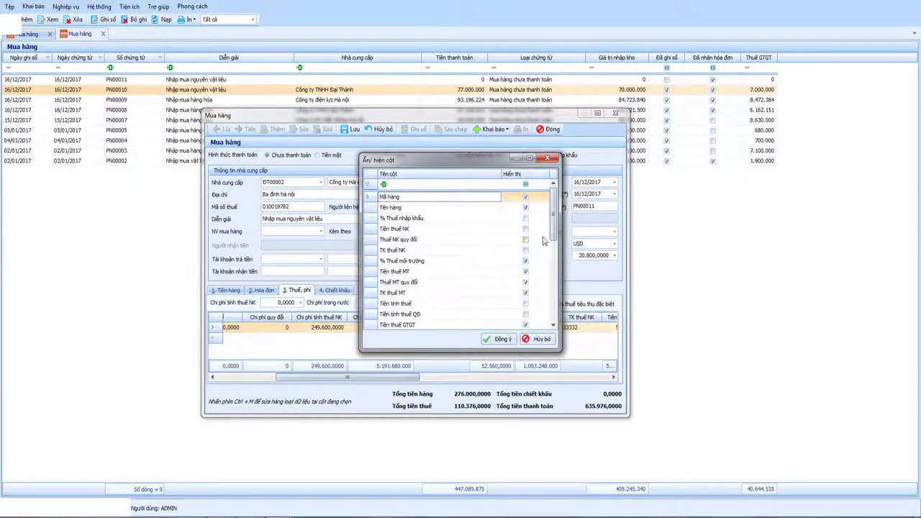
drag(551, 226, 556, 262)
click(523, 273)
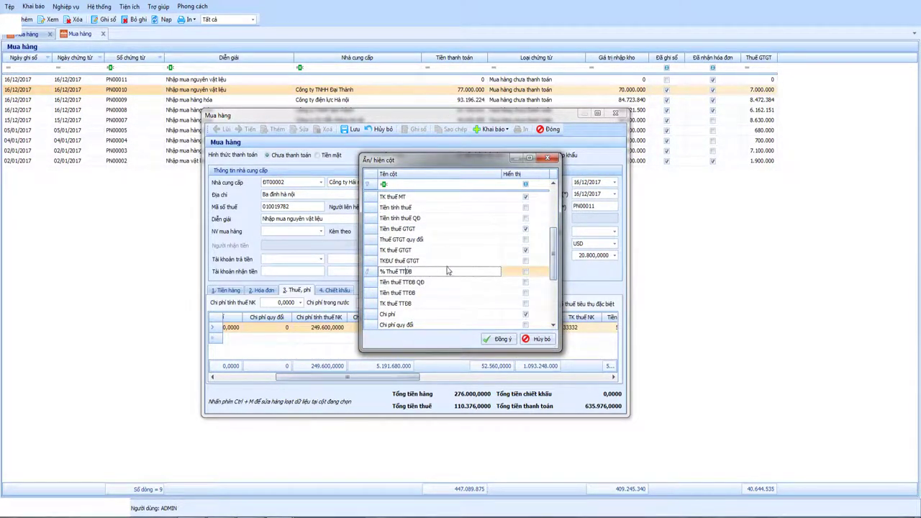
click(525, 273)
click(526, 273)
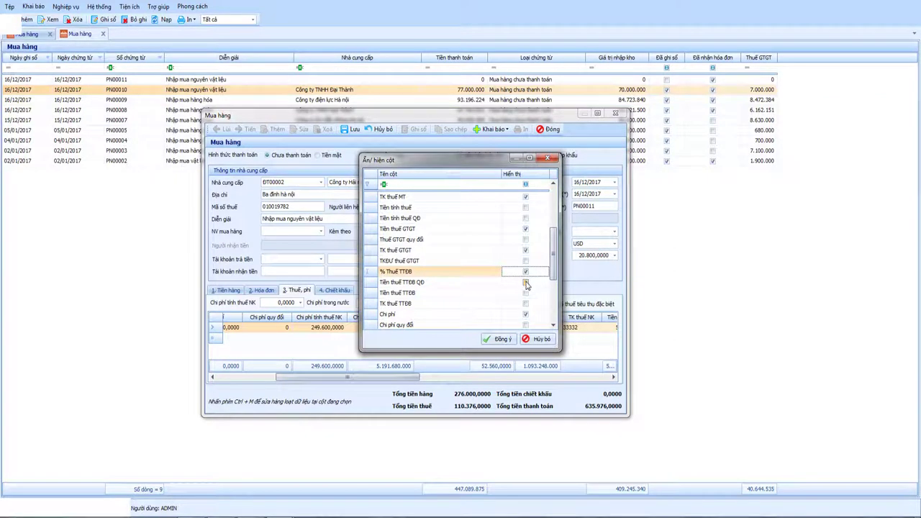
click(527, 283)
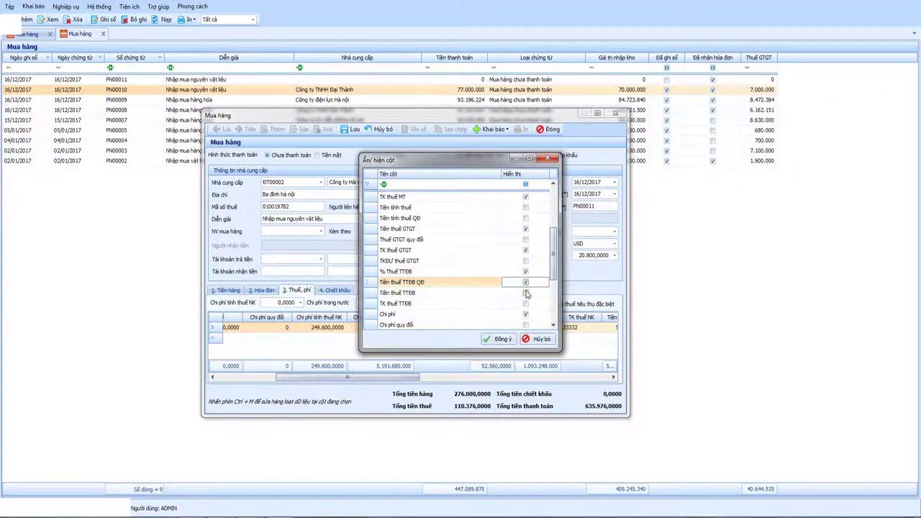
click(526, 283)
click(526, 293)
click(526, 293)
click(526, 305)
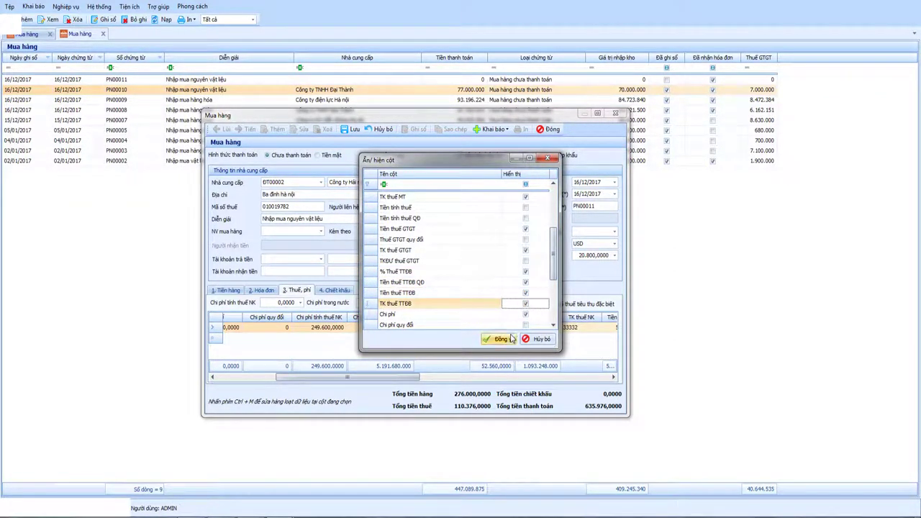
click(502, 339)
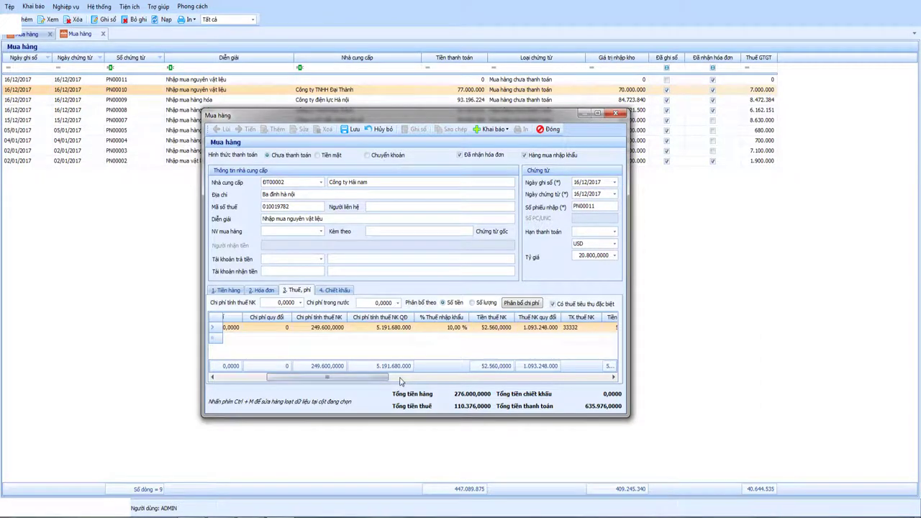
- Move the % Thuế TTĐB, Tiền thuế TTĐB, Tiền thuế TTĐB QĐ and TK thuế TTĐB columns between Thuế suất and % Thuế môi trường
drag(370, 382, 579, 386)
drag(493, 319, 270, 323)
drag(532, 318, 314, 324)
drag(597, 317, 388, 327)
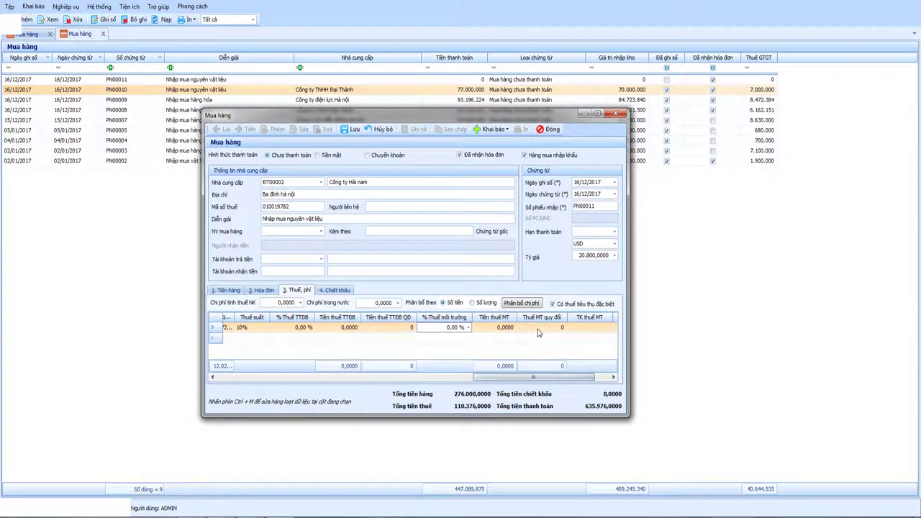
drag(536, 381, 553, 381)
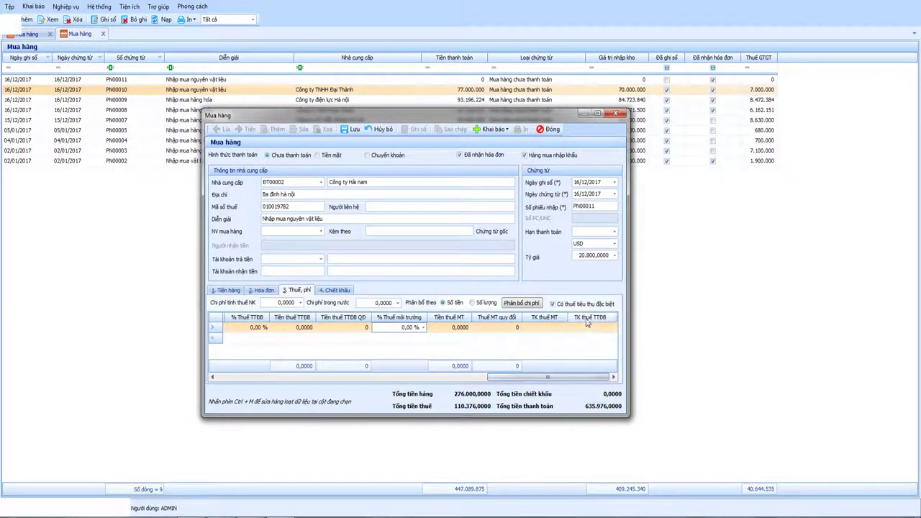
drag(590, 317, 371, 327)
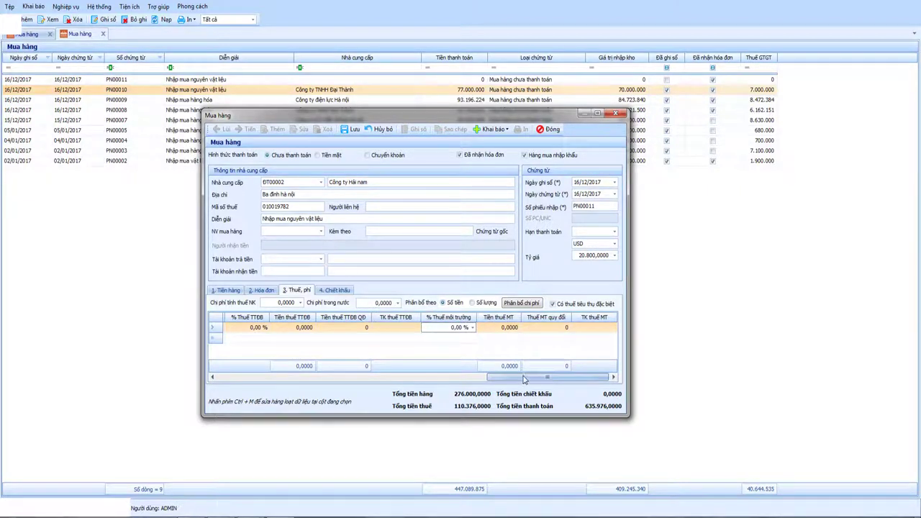
- Set the goods line's % Thuế TTĐB to 15 and its TK thuế TTĐB to 3332 (Thuế tiêu thụ đặc biệt)
drag(527, 382, 481, 385)
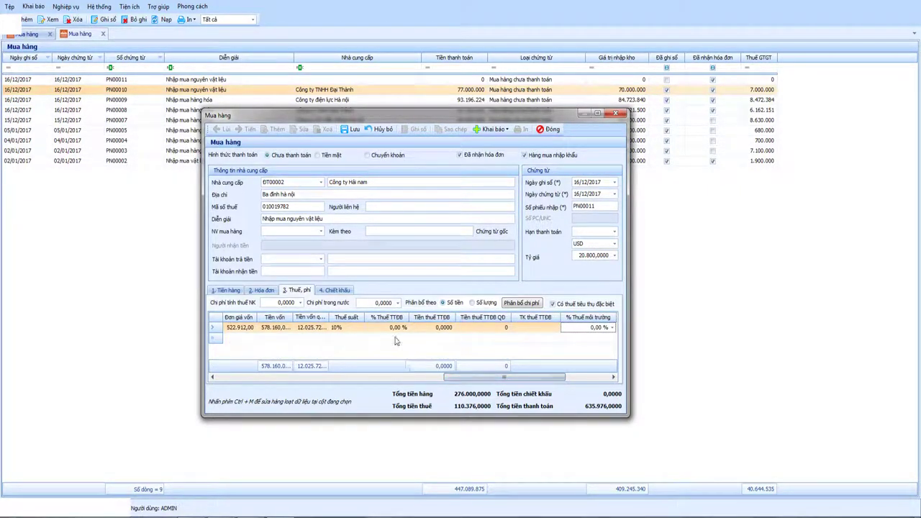
click(389, 328)
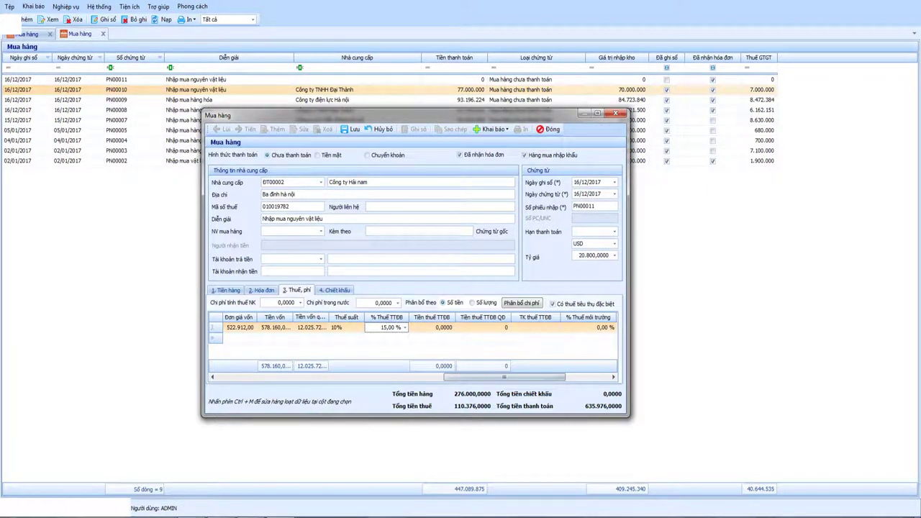
key(Tab)
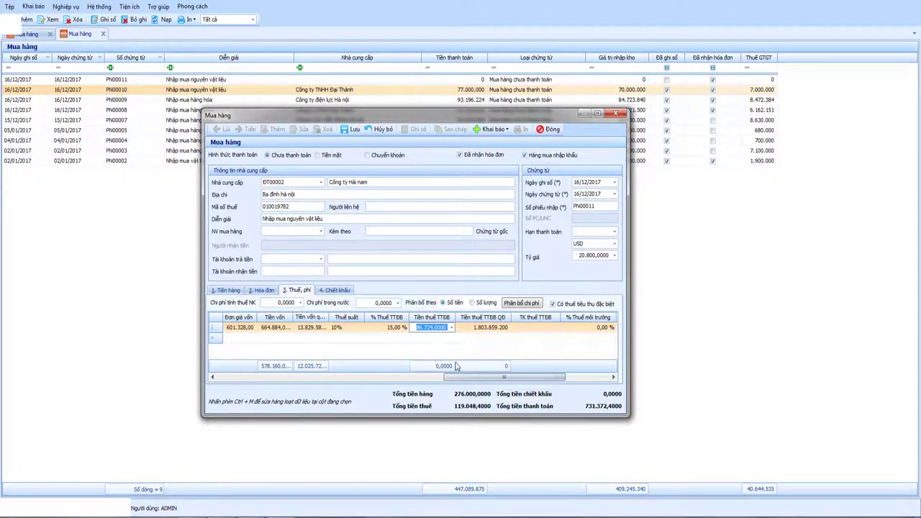
drag(481, 380, 459, 380)
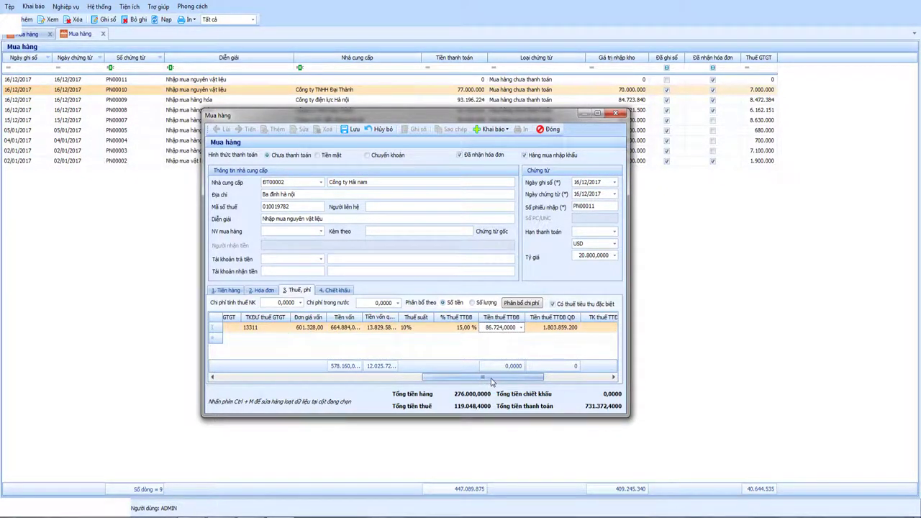
drag(494, 380, 545, 381)
key(Tab)
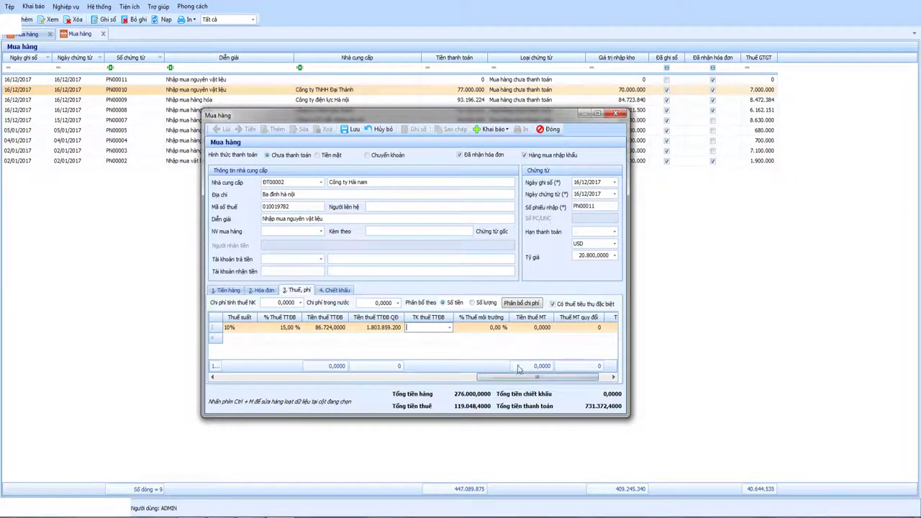
click(449, 328)
click(440, 347)
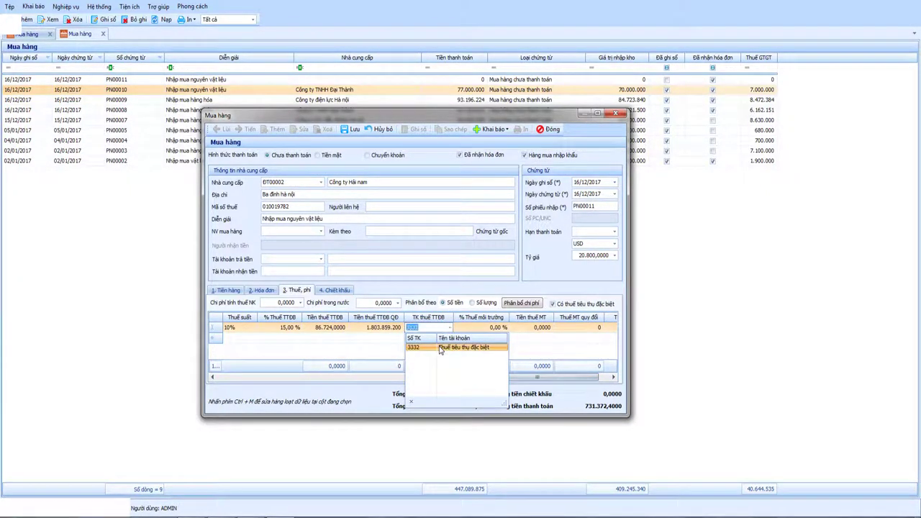
- Set the goods line's % Thuế môi trường to 10 and its TK thuế MT to 33381 (Thuế bảo vệ môi trường)
key(Tab)
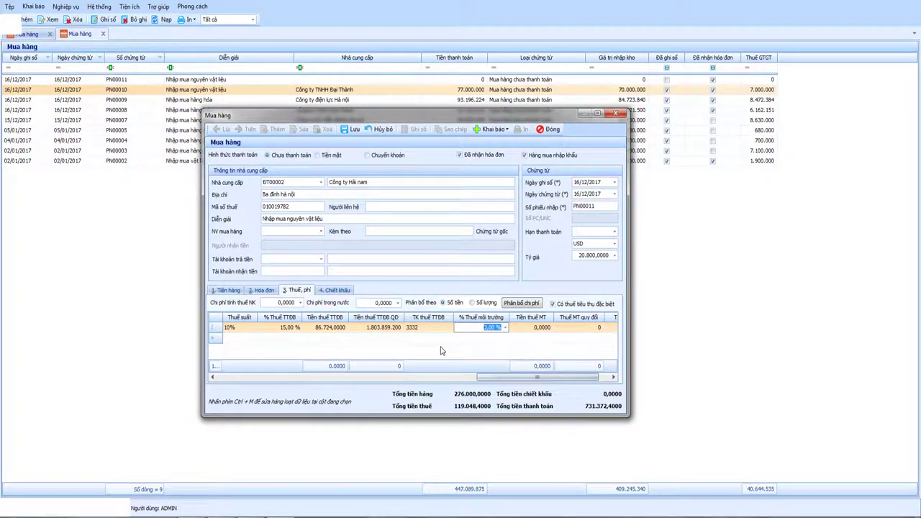
text(10)
key(Tab)
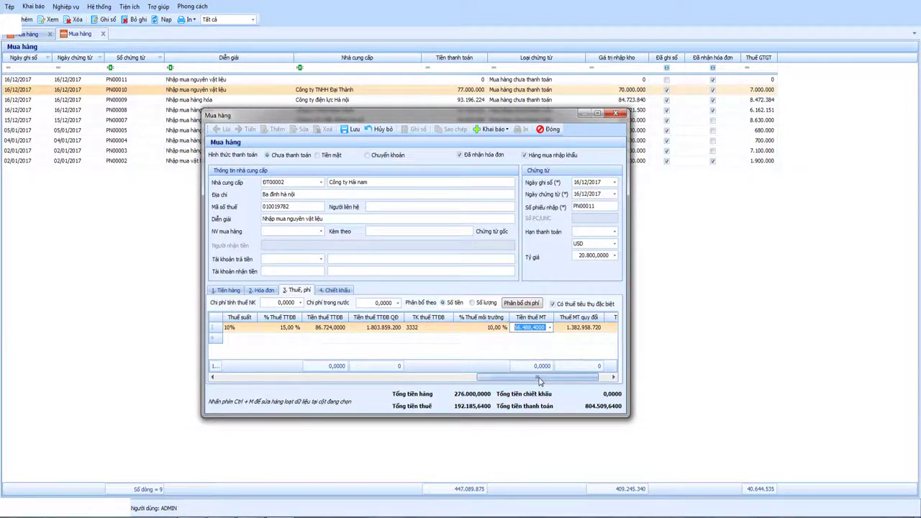
mouse_move(538, 383)
mouse_down()
mouse_move(569, 380)
mouse_move(526, 383)
mouse_move(550, 381)
mouse_up()
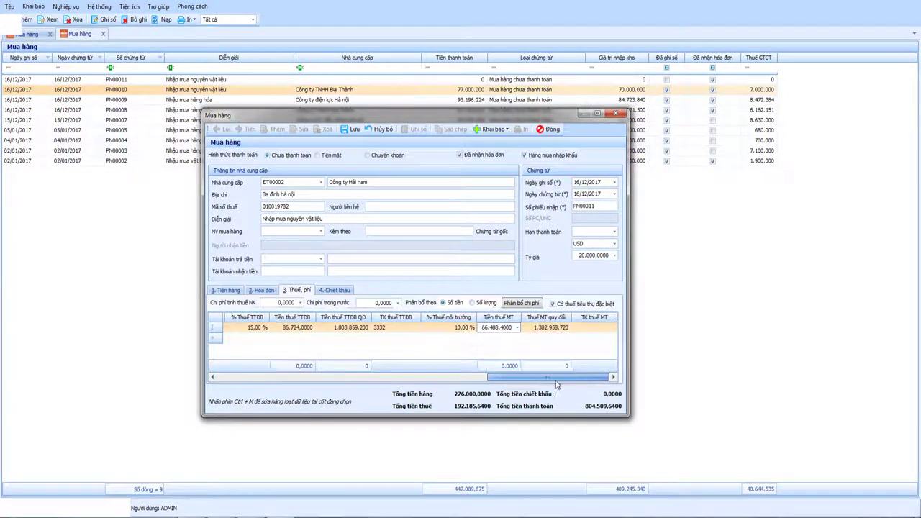
click(591, 328)
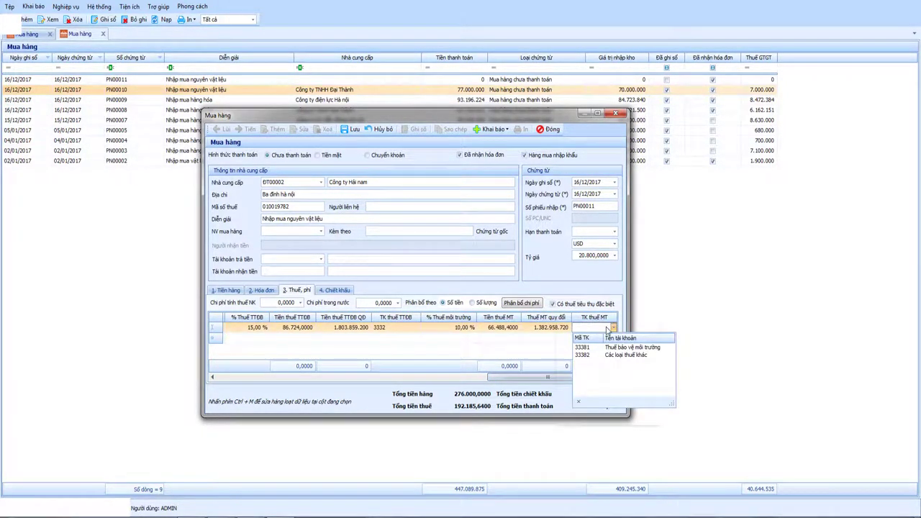
click(594, 348)
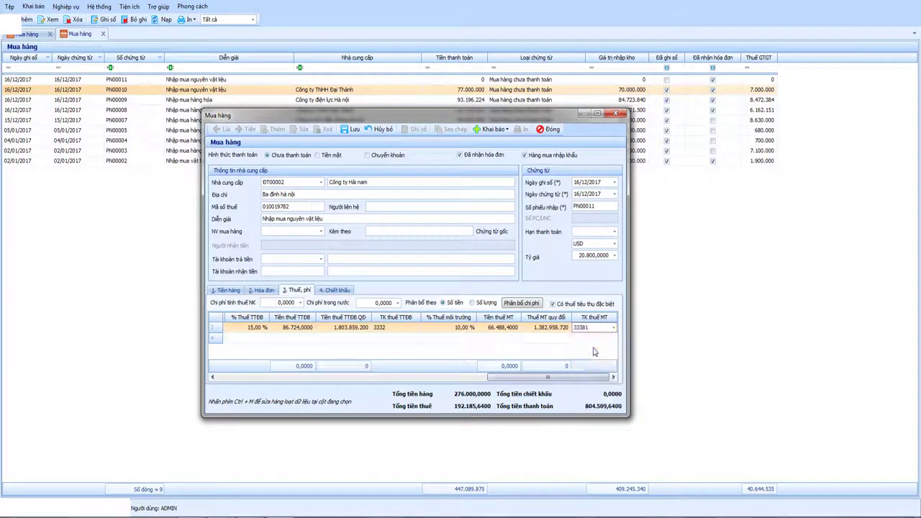
- Save the imported-goods voucher after checking its Hóa đơn and Tiền hàng details, and close it
drag(546, 378, 245, 393)
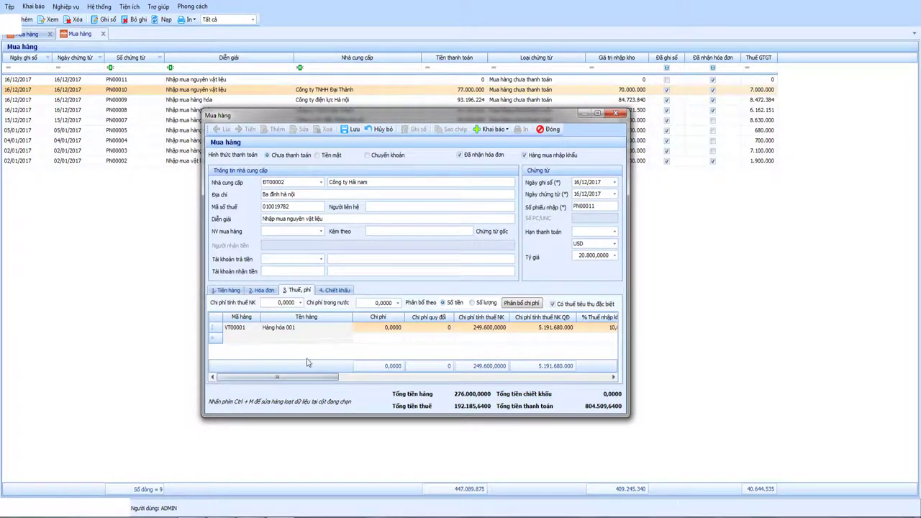
click(262, 290)
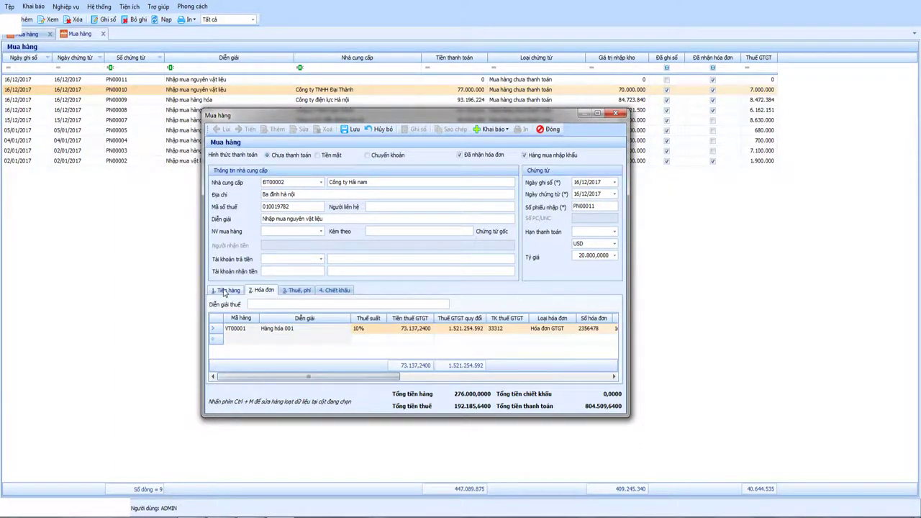
click(227, 290)
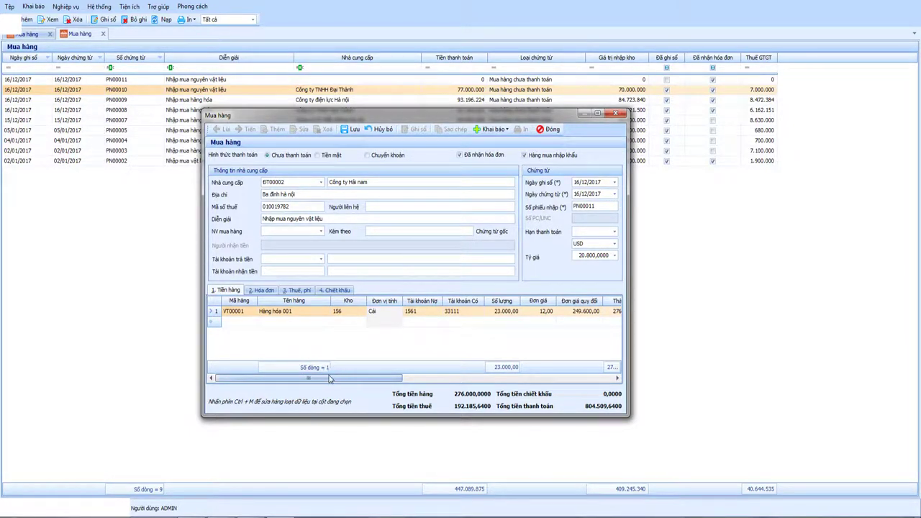
drag(311, 382, 283, 385)
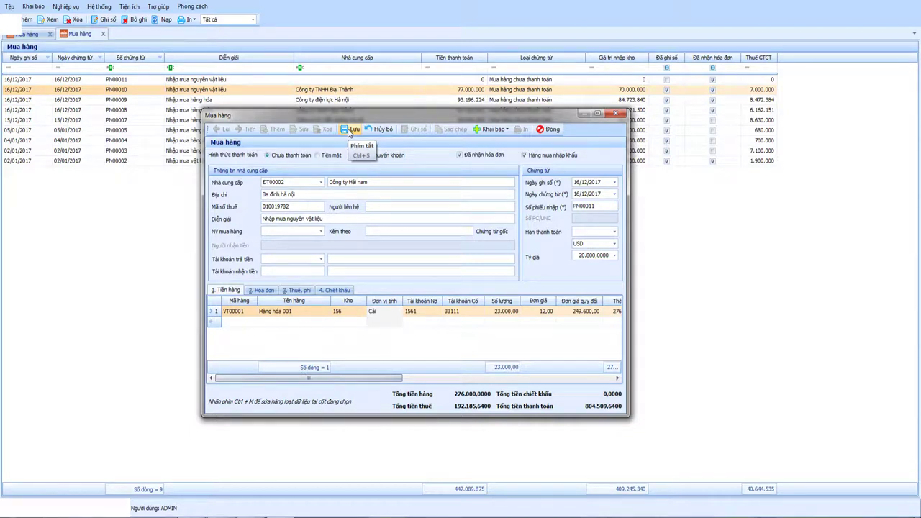
click(349, 130)
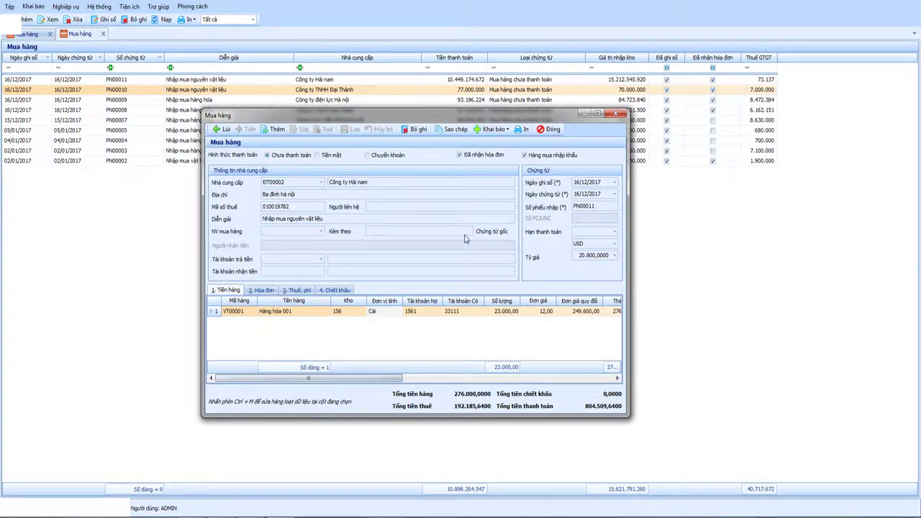
click(548, 129)
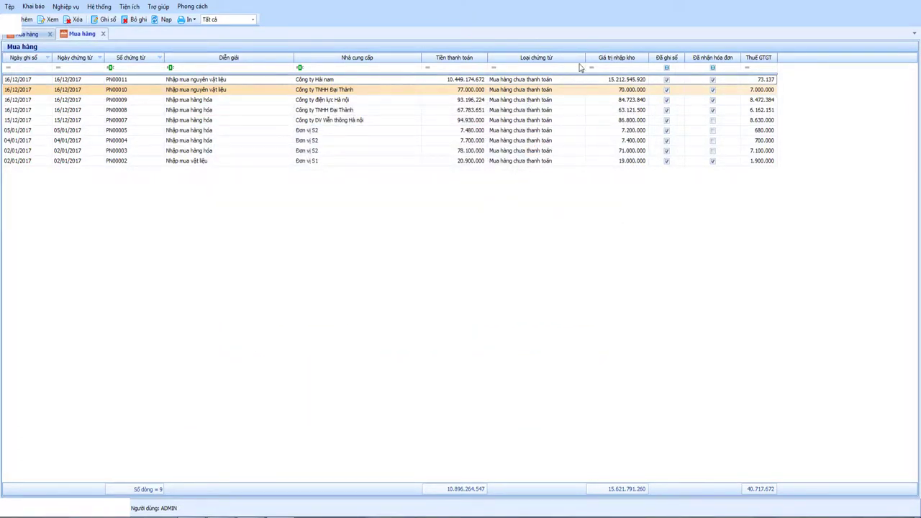
- Narrow the Loại chứng từ and Đã nhận hóa đơn columns of the purchase list and select the Công ty Hải nam voucher
drag(585, 58, 559, 58)
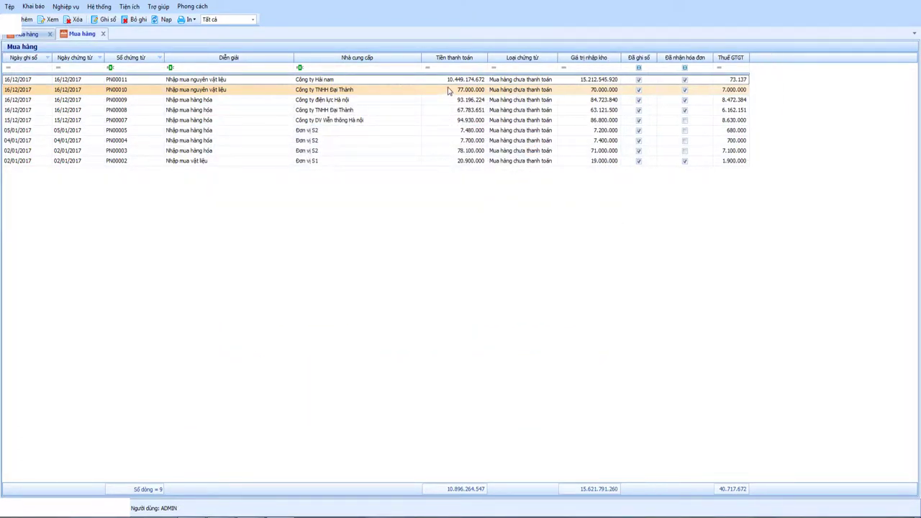
click(492, 81)
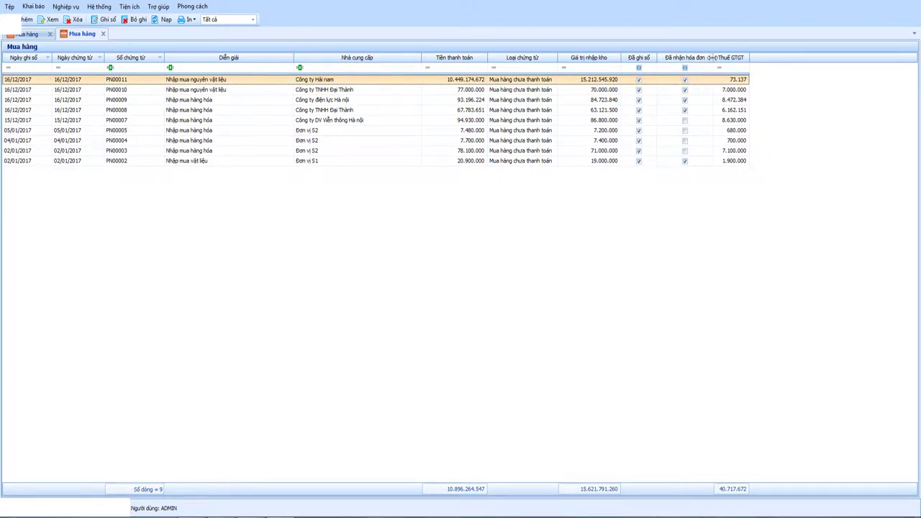
drag(714, 57, 694, 58)
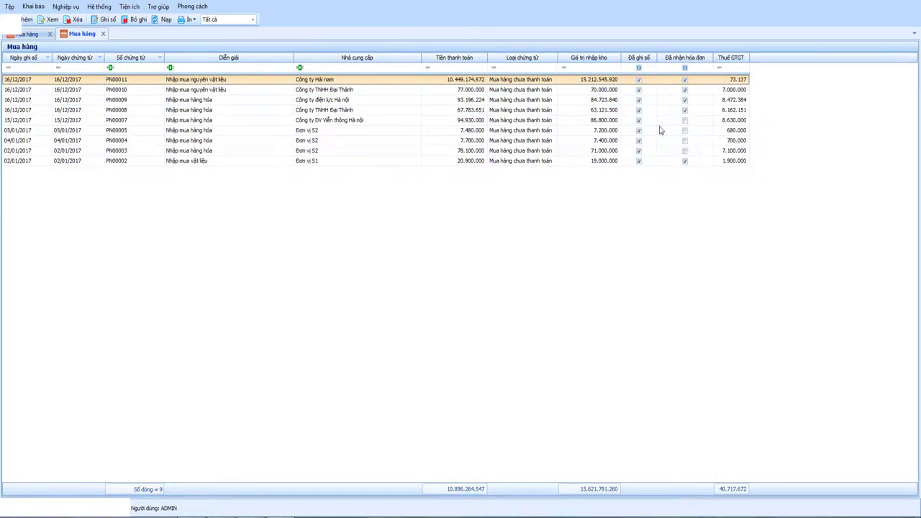
- Show the Mua nhập khẩu column in the purchase voucher list
right_click(500, 198)
click(523, 256)
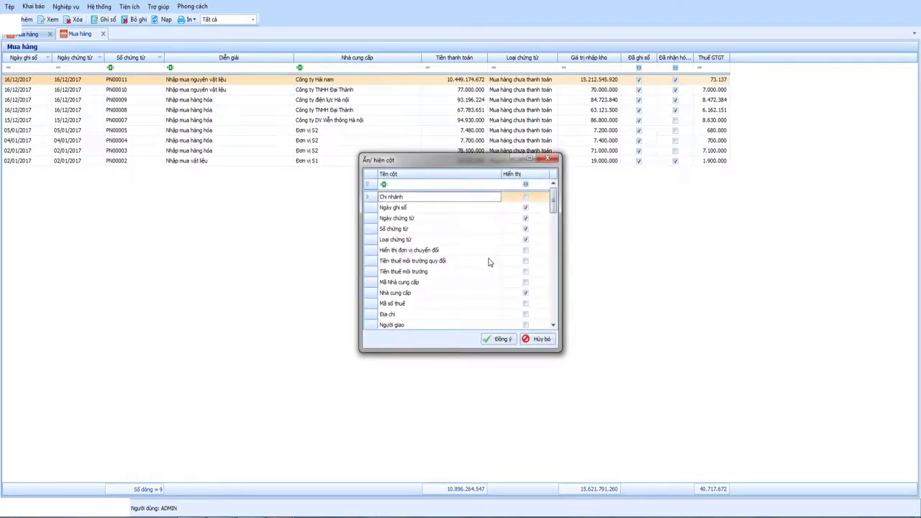
drag(554, 208, 552, 255)
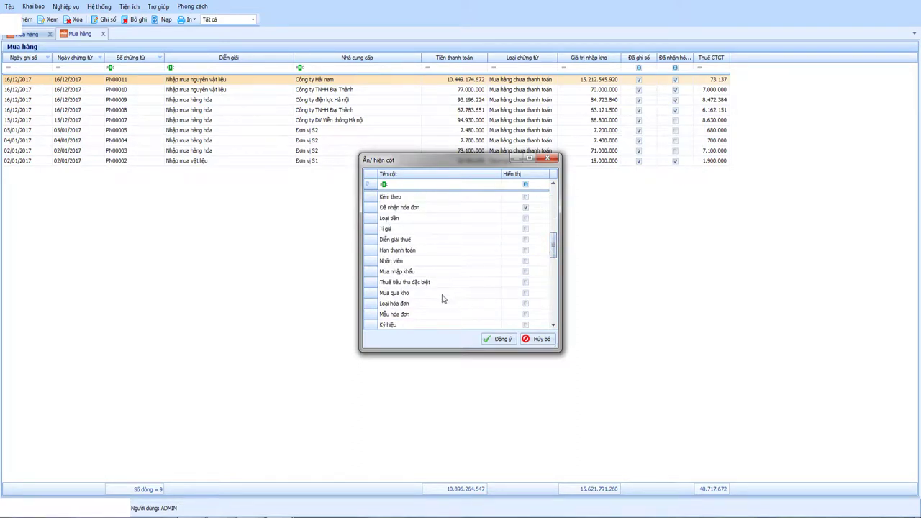
click(526, 274)
click(526, 274)
click(506, 338)
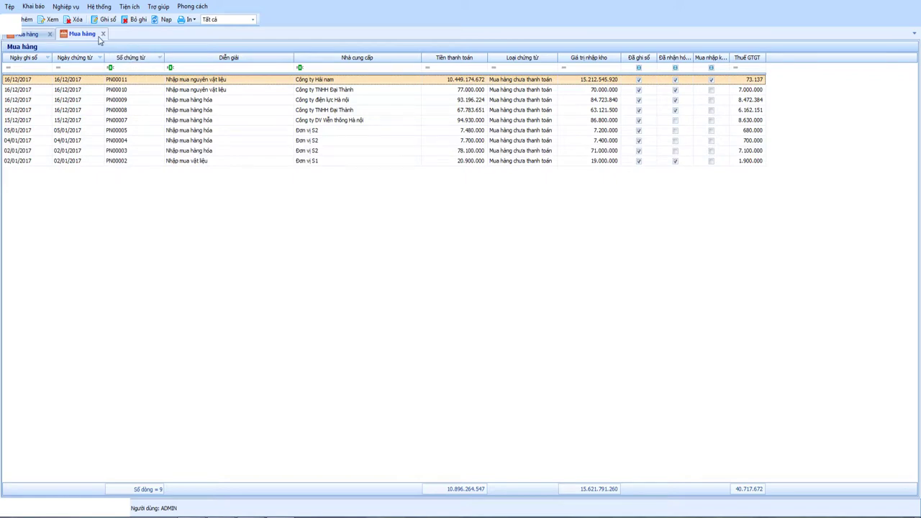
- Show the Thuế GTGT quy đổi column in the purchase voucher list and try to widen it
right_click(399, 206)
click(423, 262)
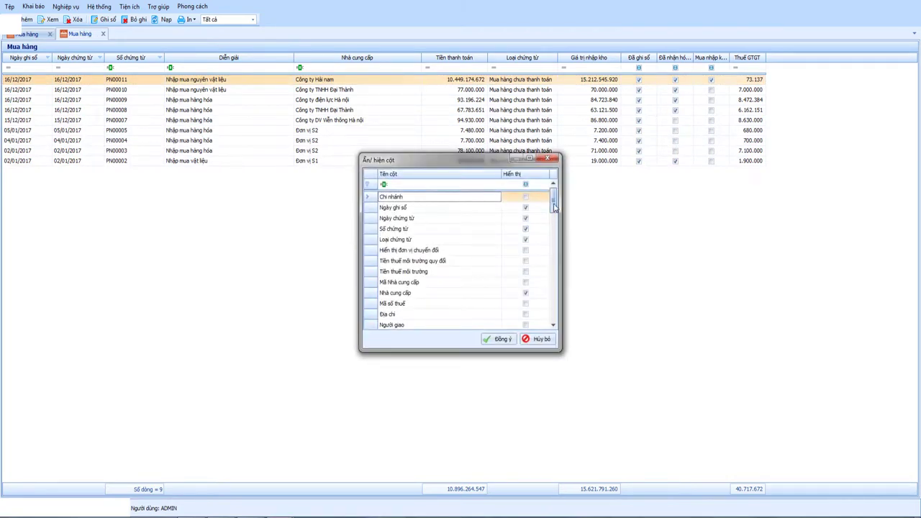
drag(552, 210, 551, 286)
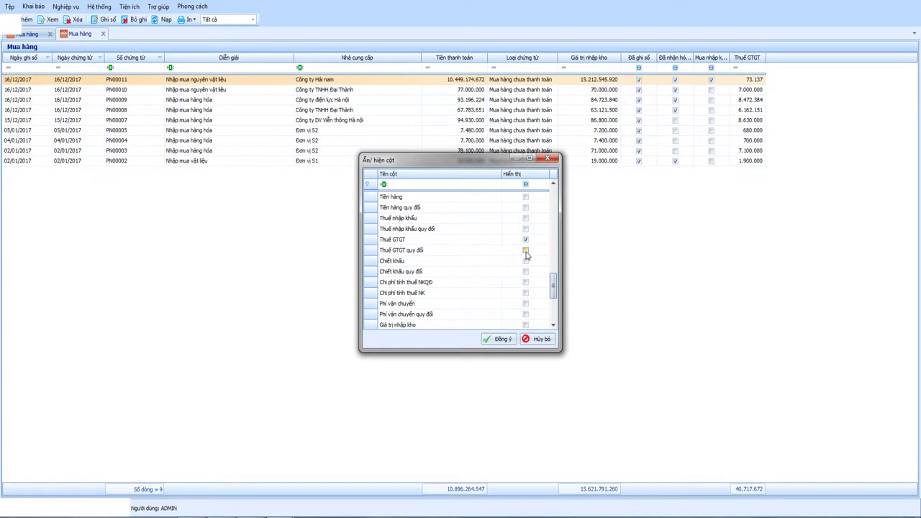
click(526, 249)
click(500, 339)
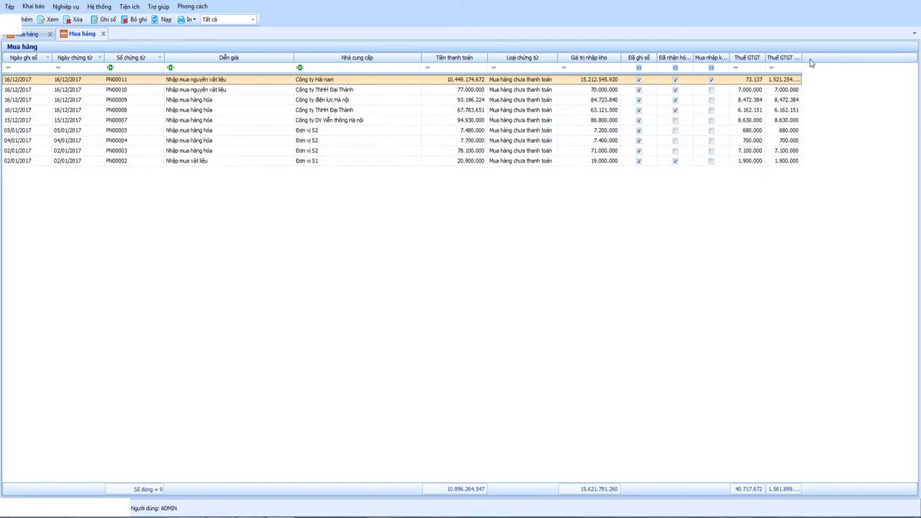
drag(803, 58, 830, 57)
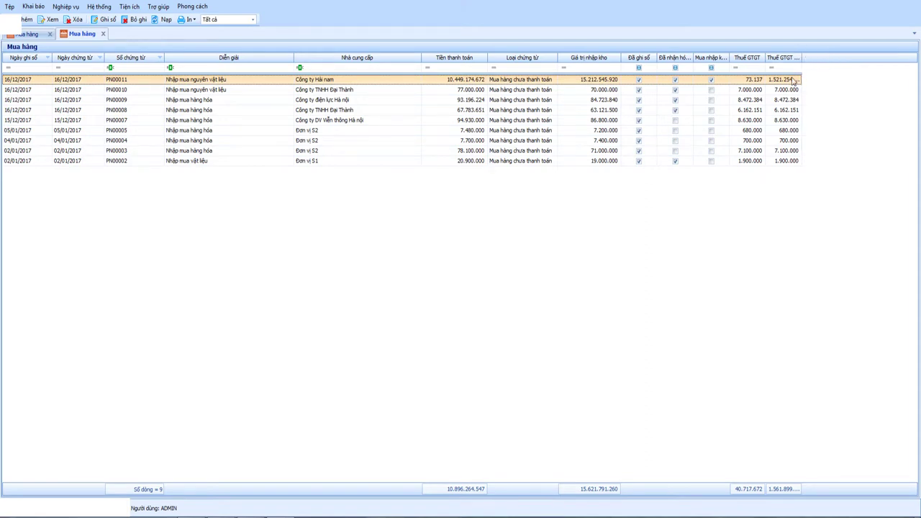